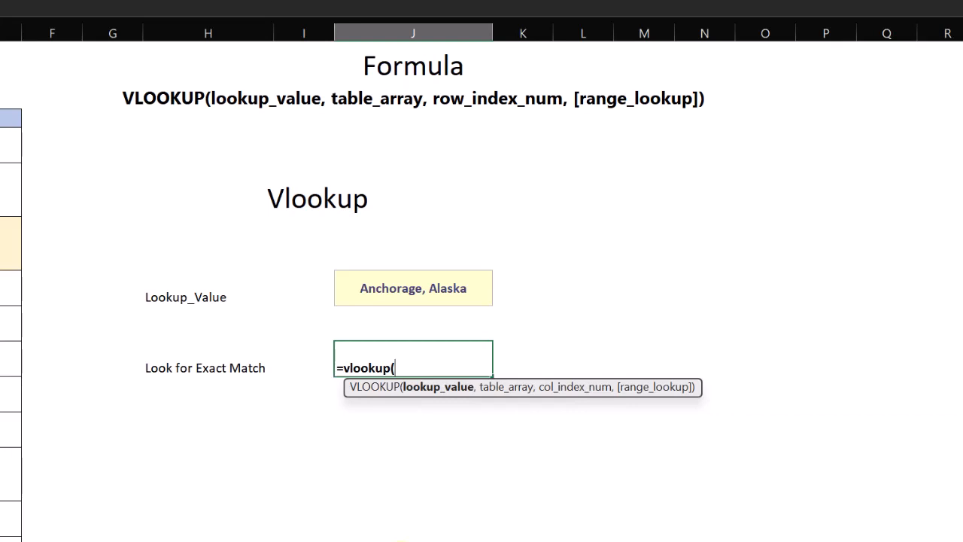
text("Anchorage, )
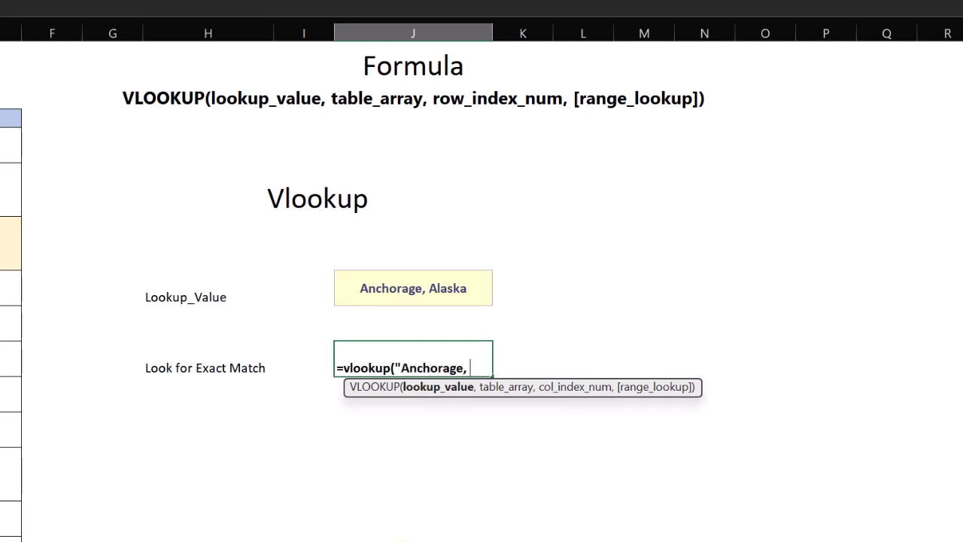
text(Alaska")
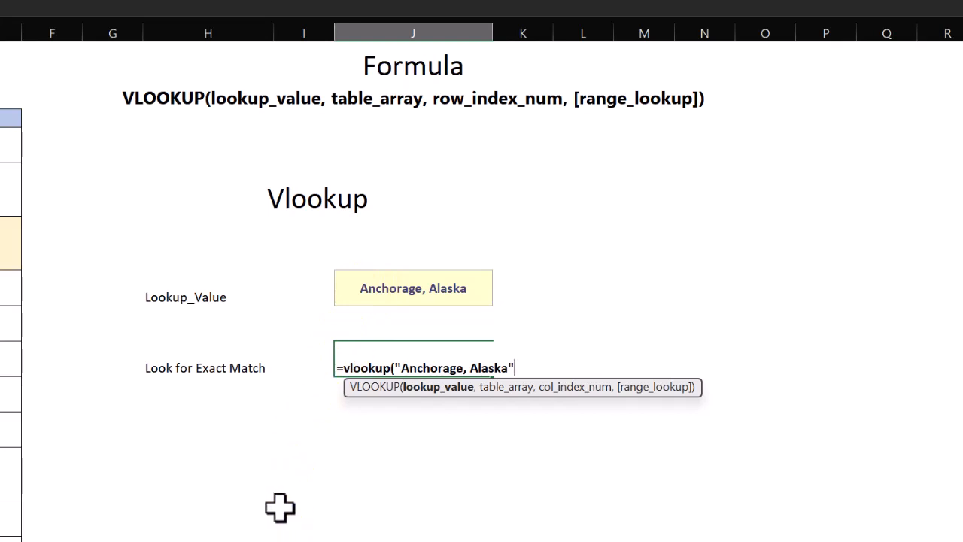
key(BackSpace)
key(BackSpace)
key(BackSpace)
key(BackSpace)
key(BackSpace)
key(BackSpace)
key(BackSpace)
key(BackSpace)
key(BackSpace)
key(BackSpace)
key(BackSpace)
key(BackSpace)
key(BackSpace)
key(BackSpace)
key(BackSpace)
key(BackSpace)
key(BackSpace)
key(BackSpace)
key(BackSpace)
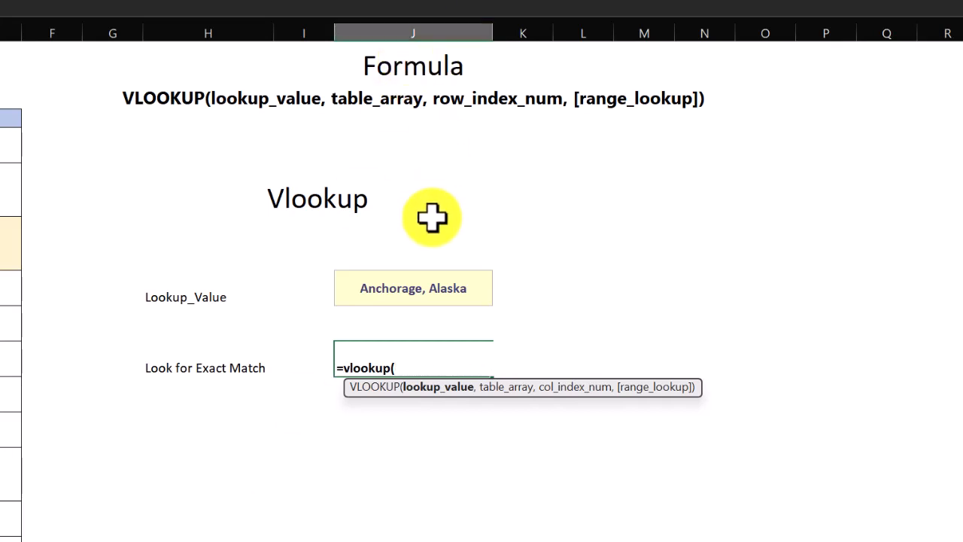
Step: Continue the VLOOKUP formula in J9 with cell J7 as the lookup value and columns A:E as the table array
click(431, 291)
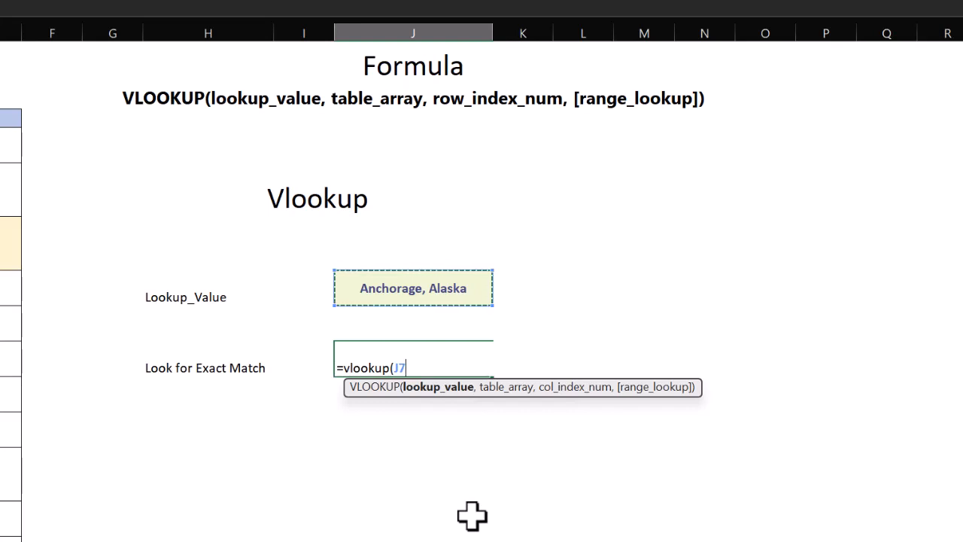
text(,)
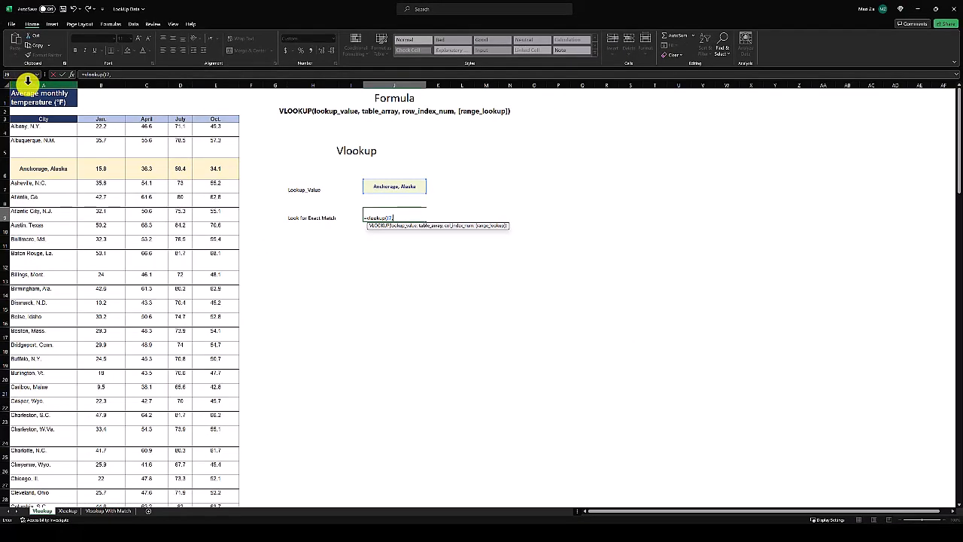
drag(27, 81, 207, 92)
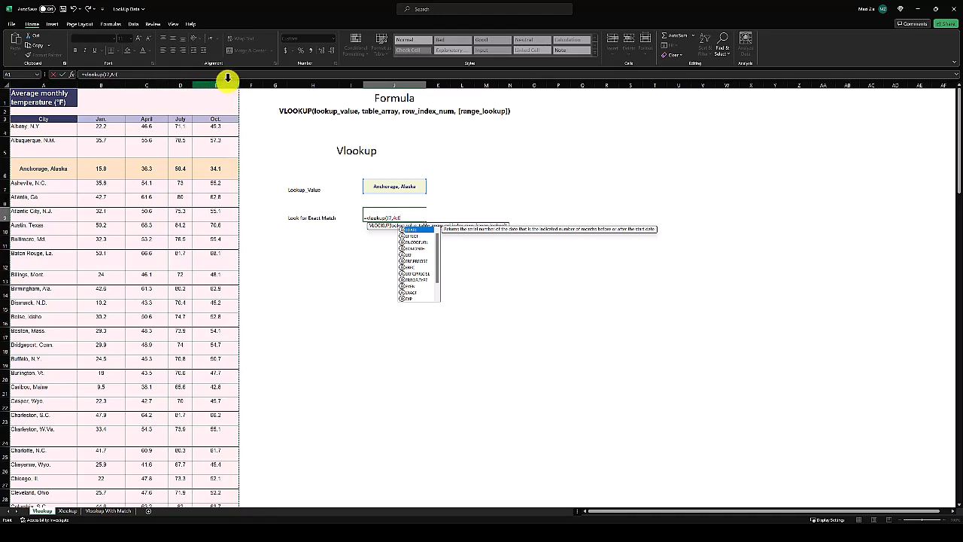
drag(67, 85, 230, 129)
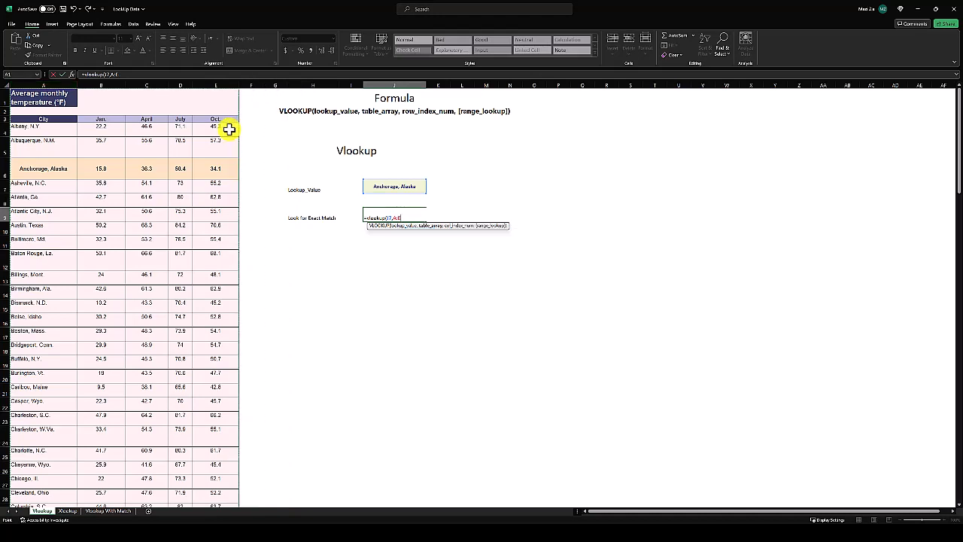
text(,)
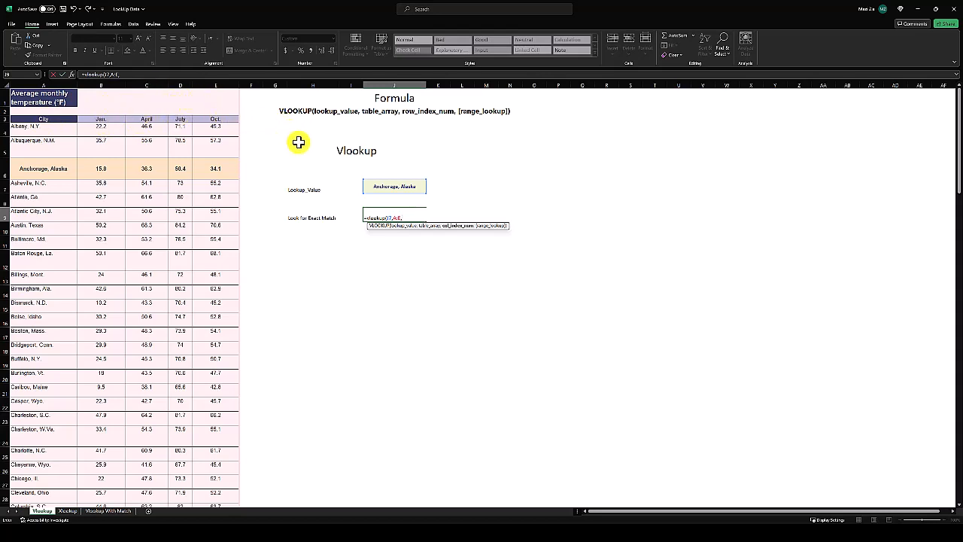
Step: Complete the VLOOKUP formula with column index 5 and FALSE for an exact match
text(5)
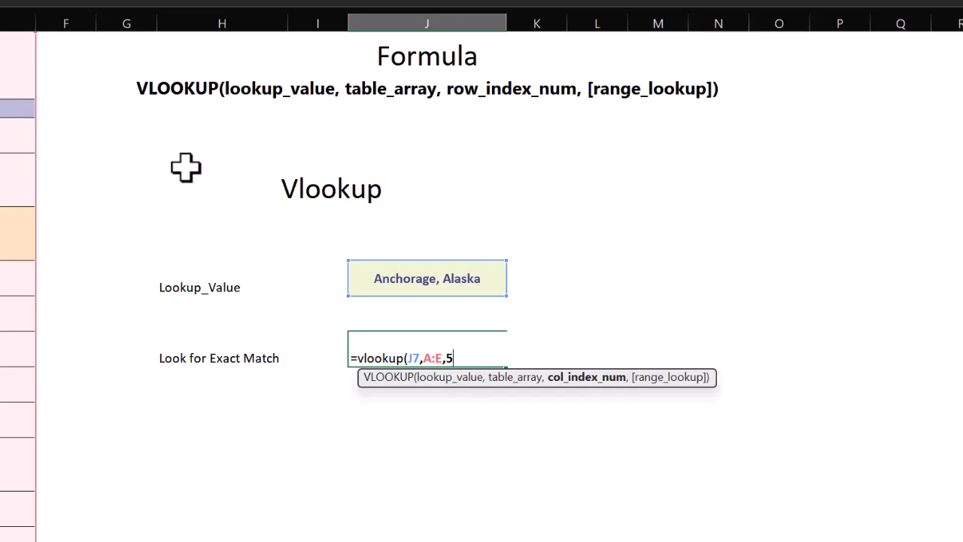
text(,)
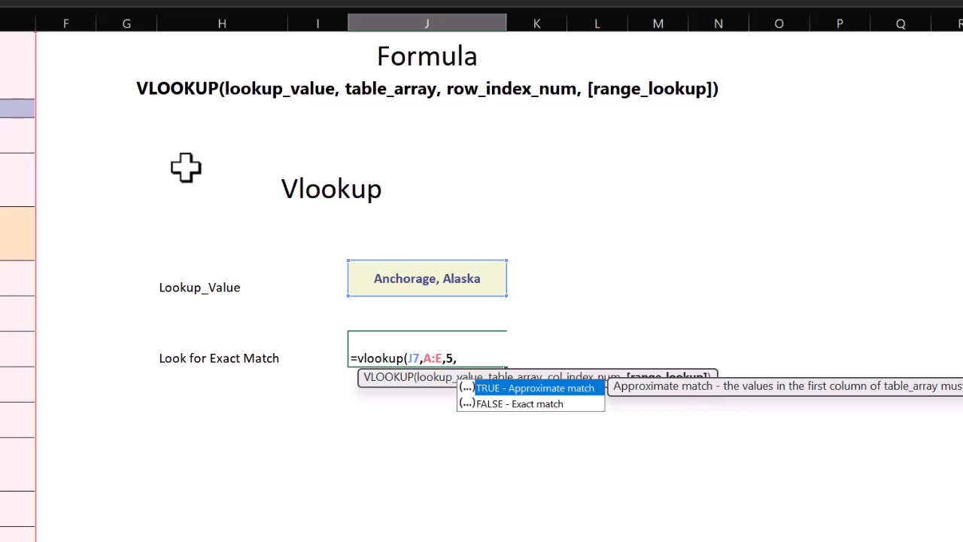
text(false))
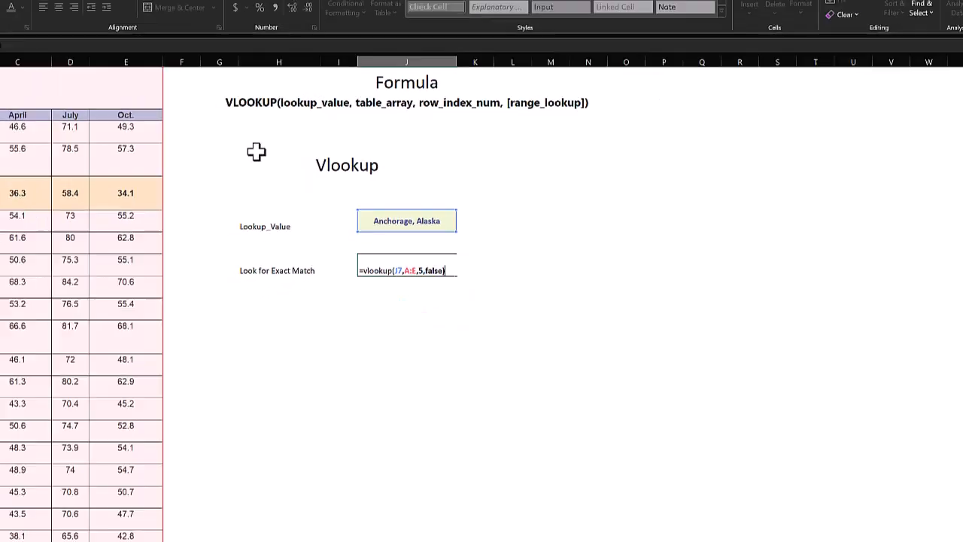
key(Return)
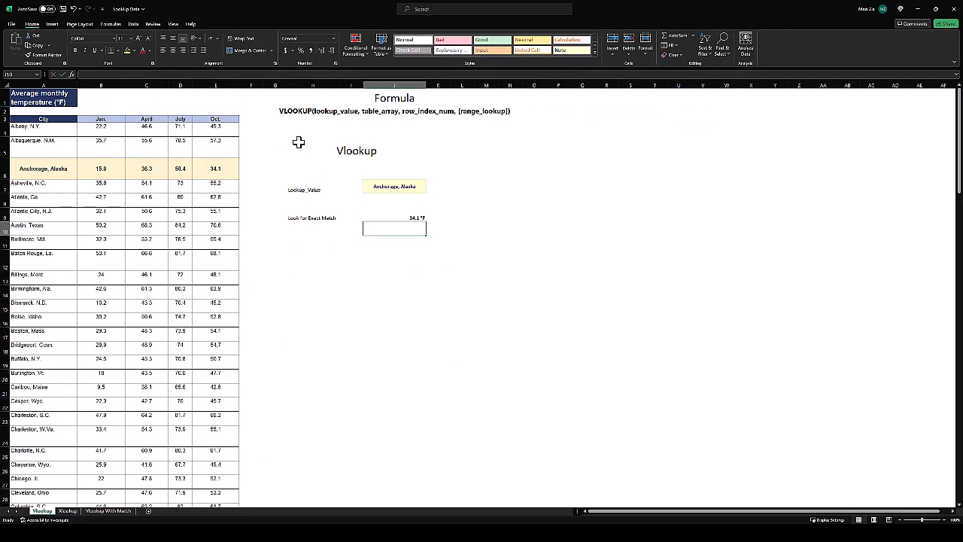
Step: Change the column index in J9's VLOOKUP formula to 3 to return the April temperature
key(Up)
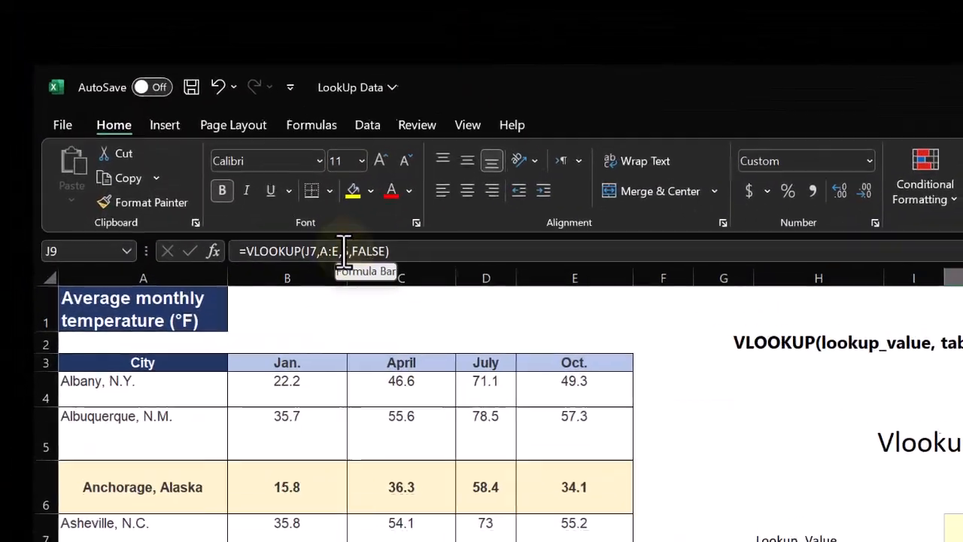
click(122, 74)
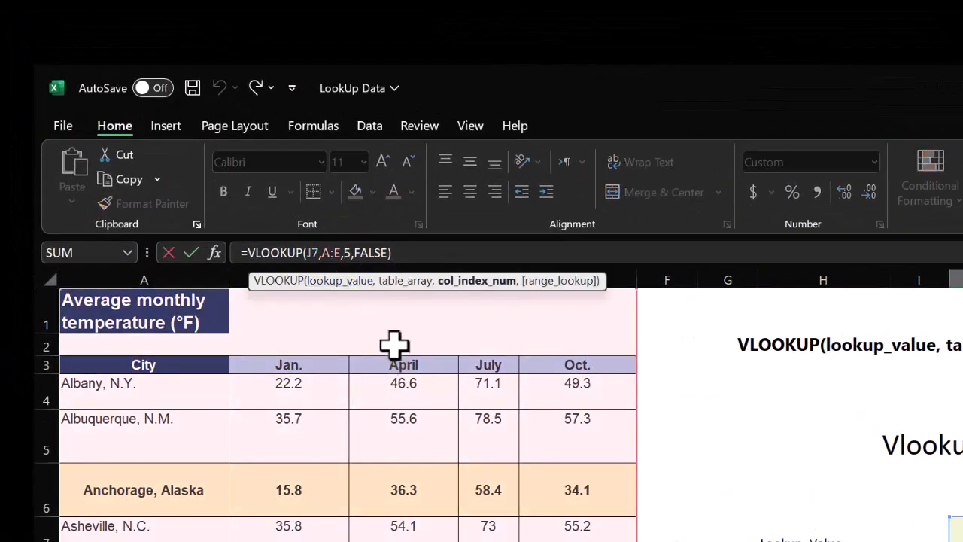
key(Delete)
text(3)
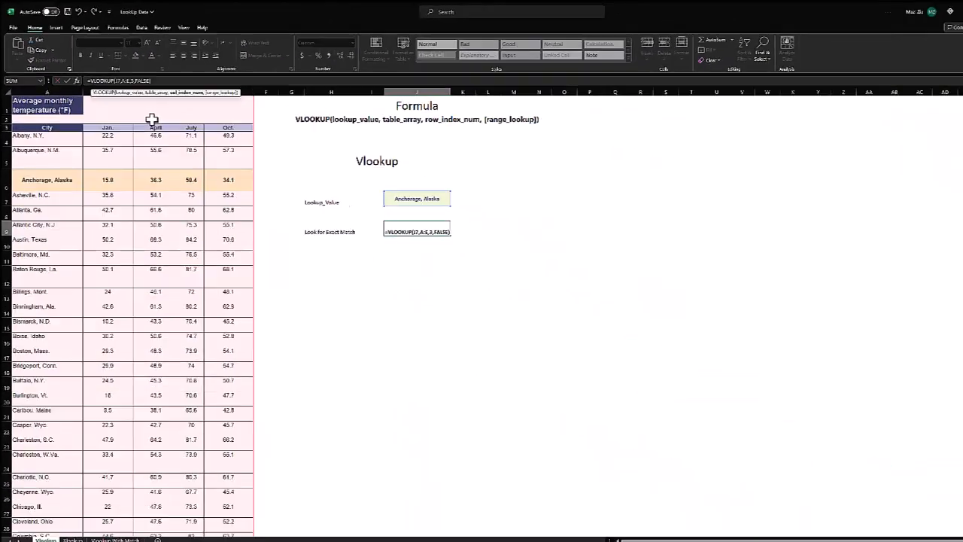
key(Return)
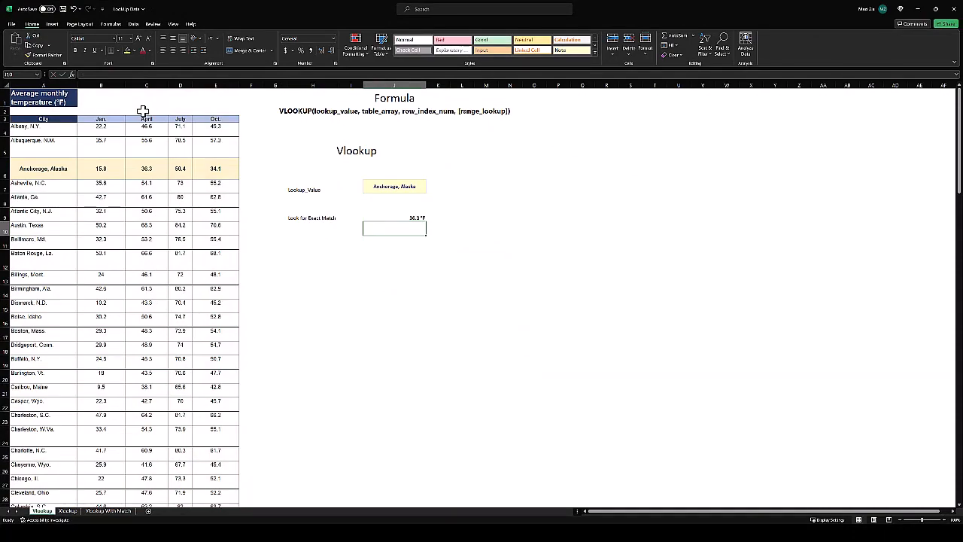
Step: Set the lookup value in J7 to "Atlanta, Ga."
key(Up)
key(Up)
key(Up)
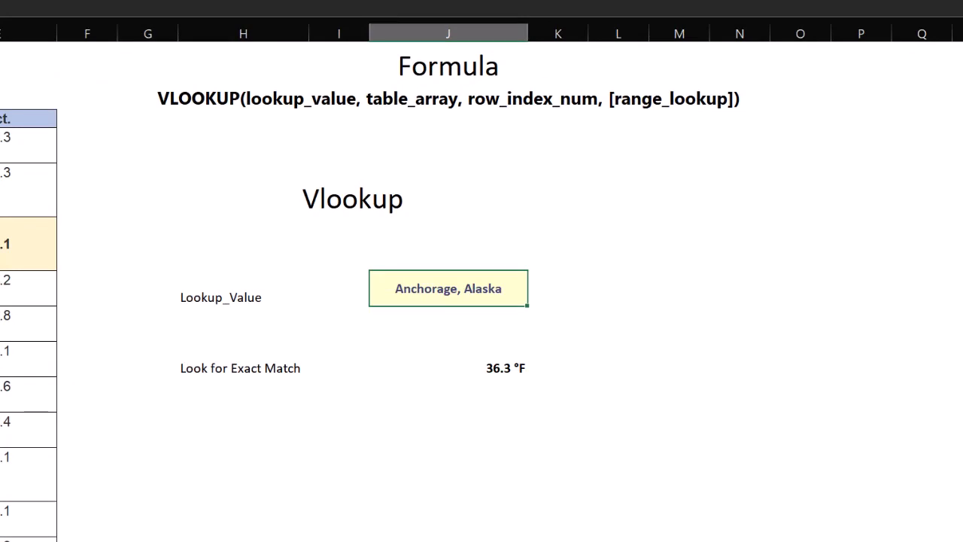
text(Atlan)
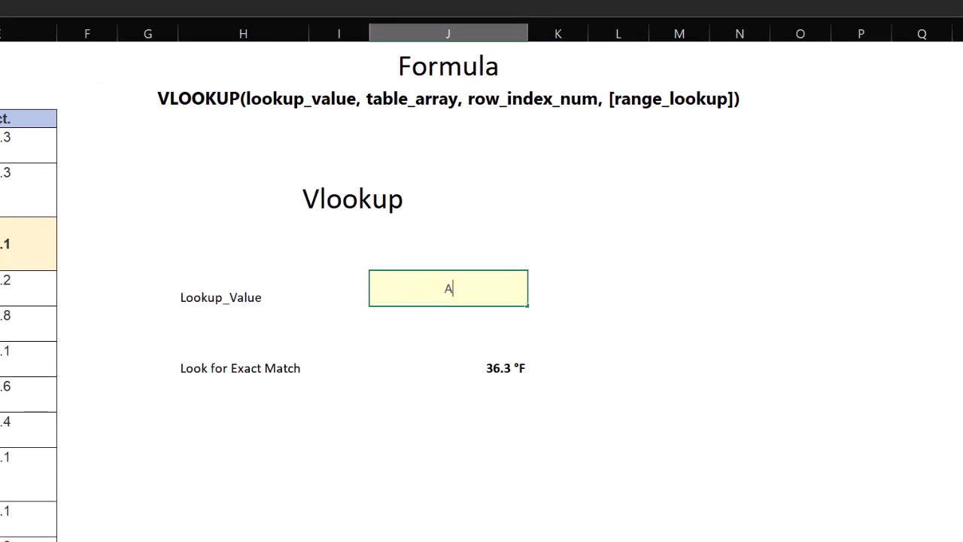
text(ta, GA)
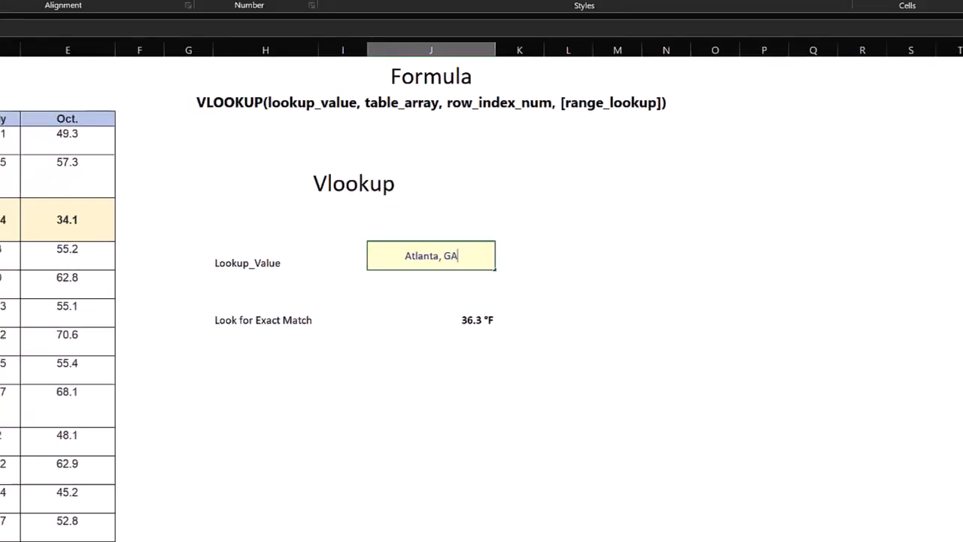
key(Return)
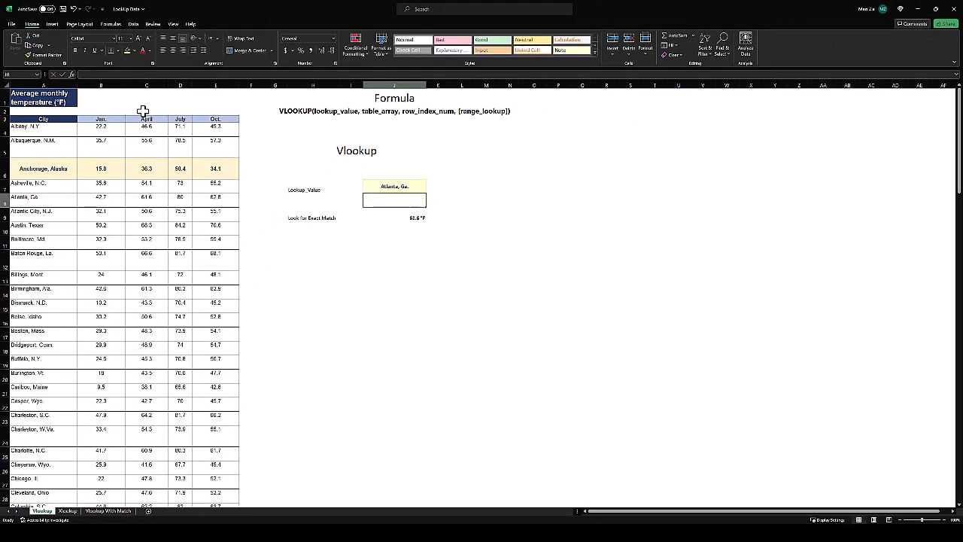
Step: Remove the final period from the lookup value in J7 so it reads "Atlanta, Ga"
key(Up)
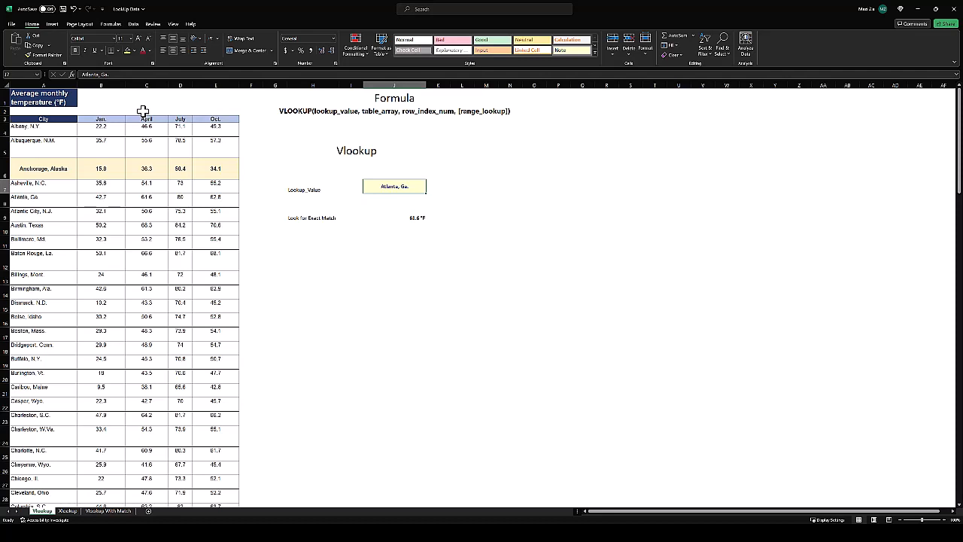
click(119, 74)
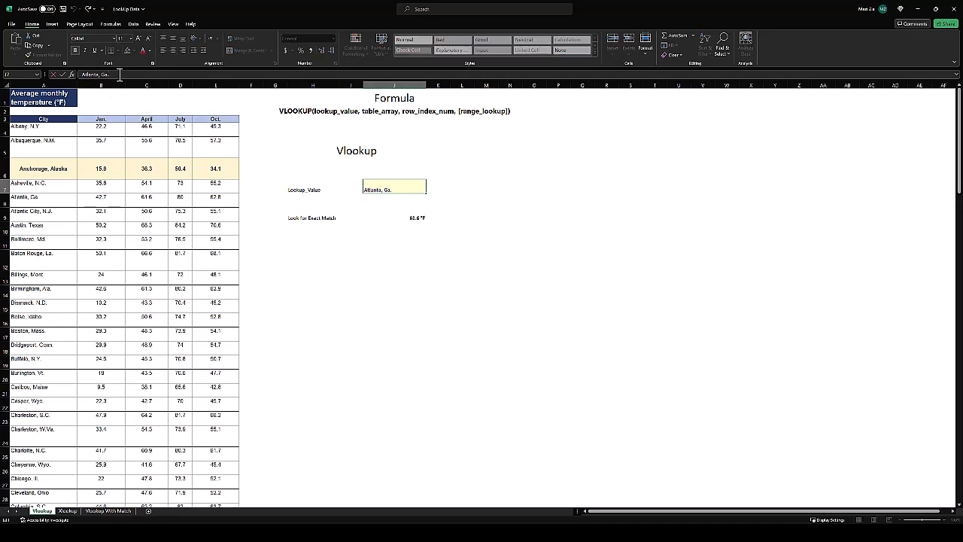
key(Return)
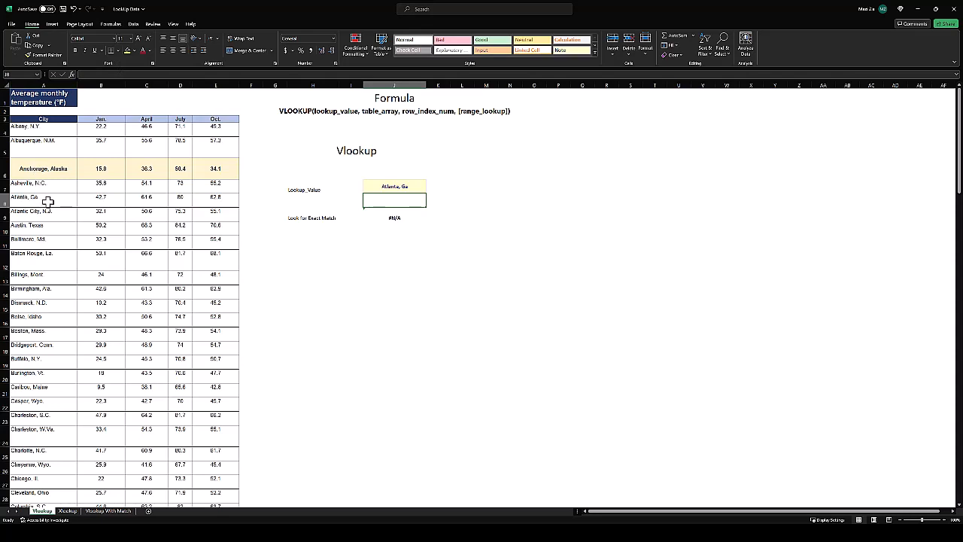
Step: Add the final period back to the city name in J7
click(396, 186)
click(135, 75)
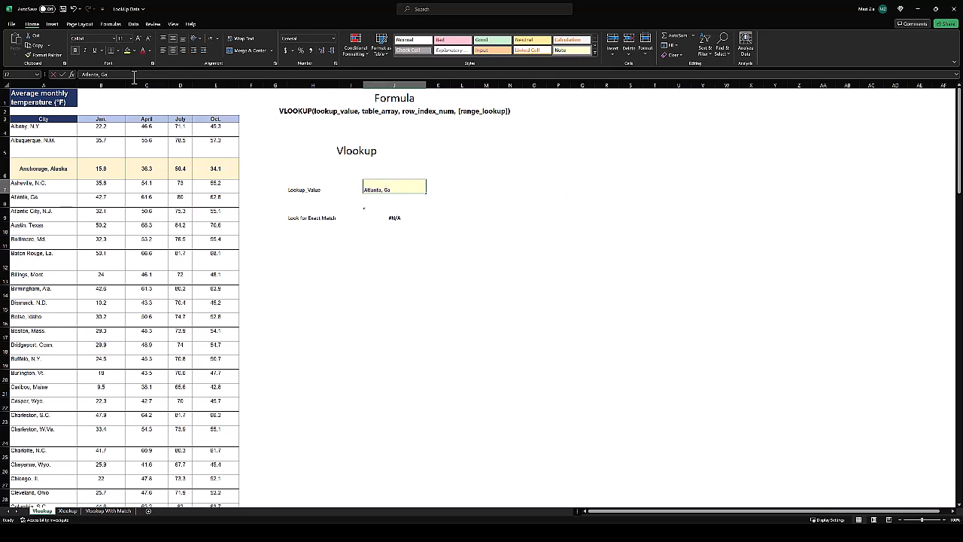
text(.)
key(Return)
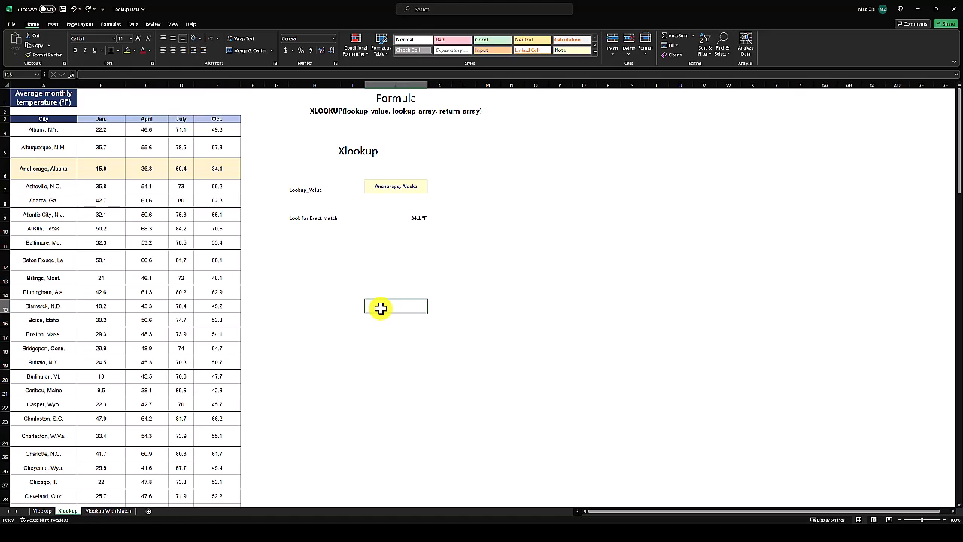
Step: On the Xlookup sheet, clear J9 and start an XLOOKUP formula there with J7 as the lookup value
click(415, 218)
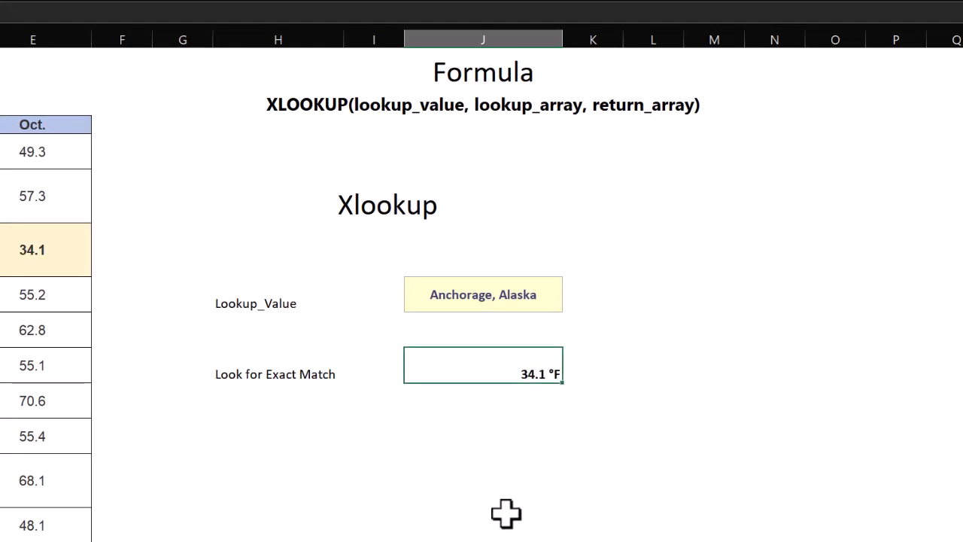
key(Delete)
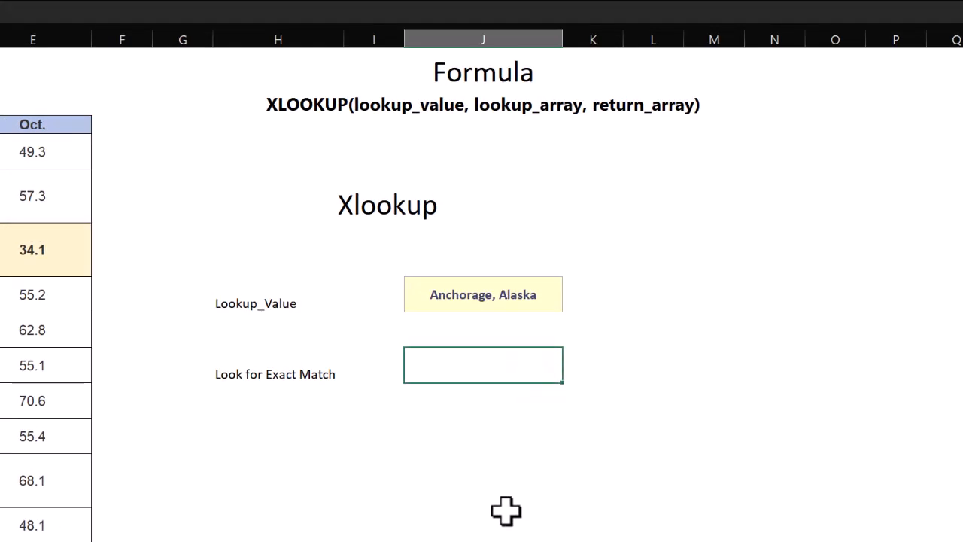
text(=x)
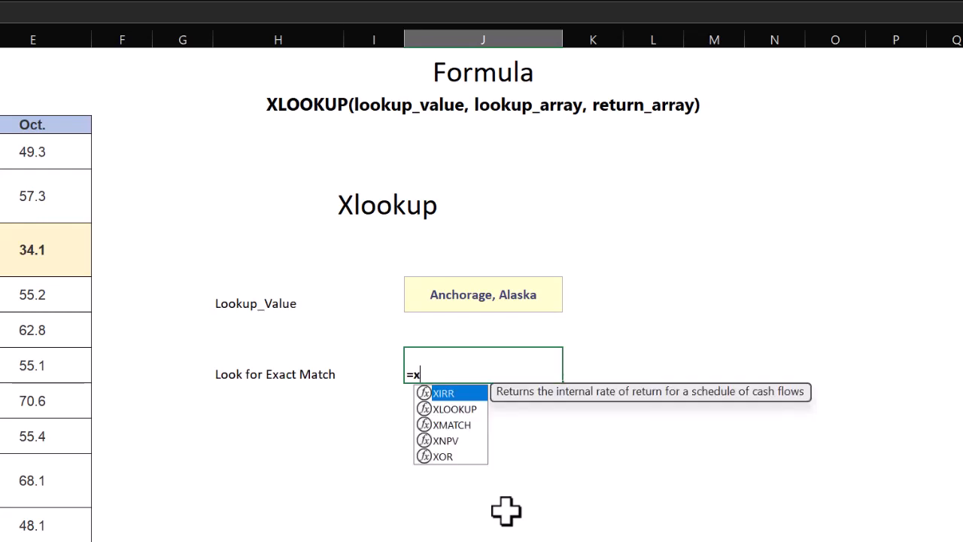
text(lookup)
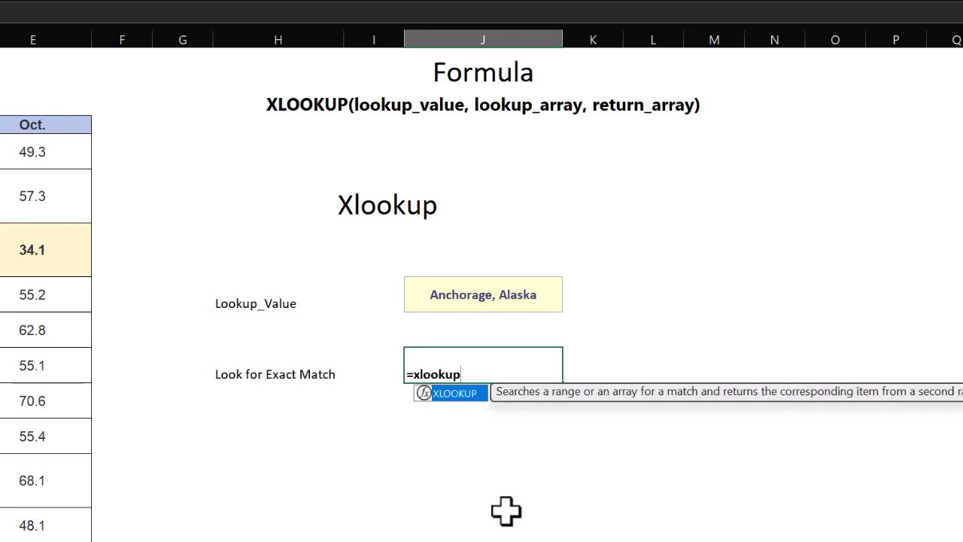
text(()
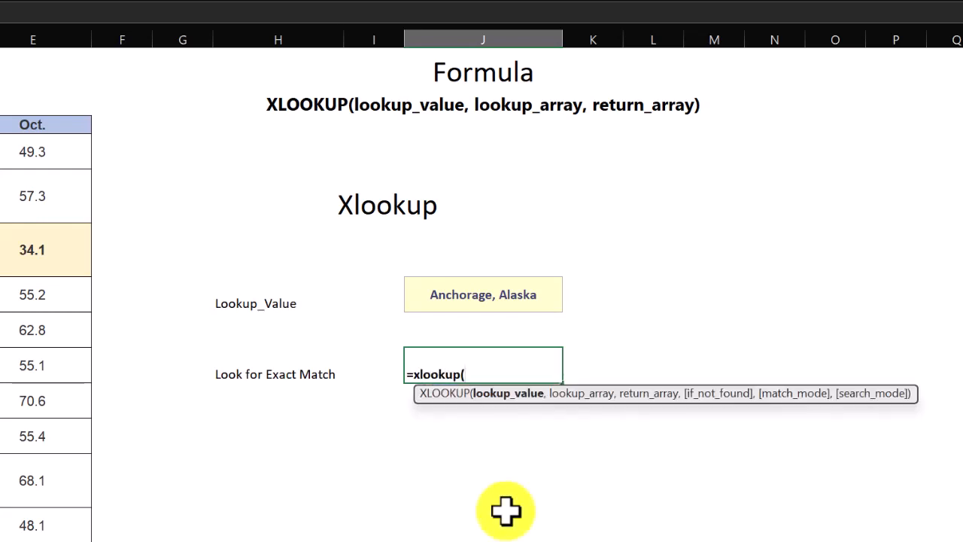
click(509, 298)
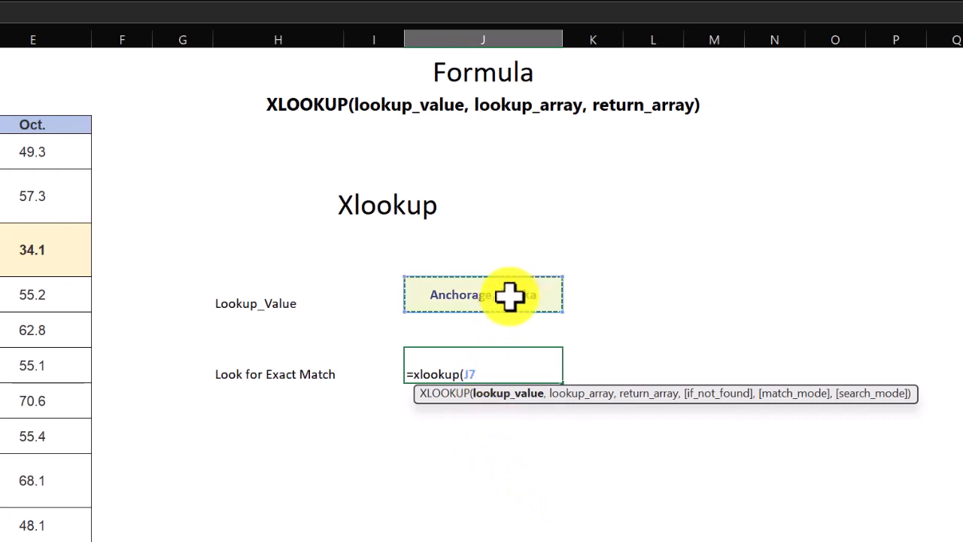
text(,)
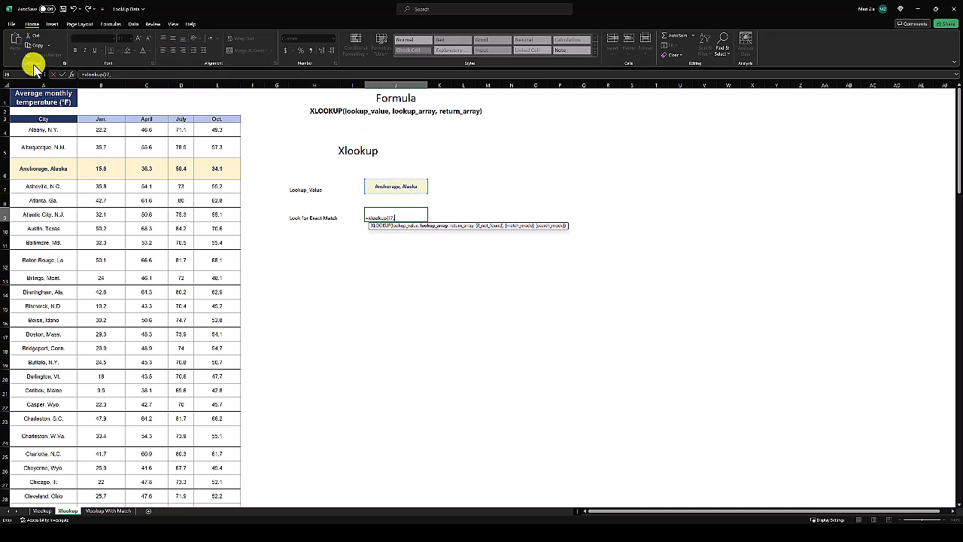
Step: Complete the XLOOKUP formula in J9 with column A as the lookup array and column E (Oct.) as the return array
click(28, 82)
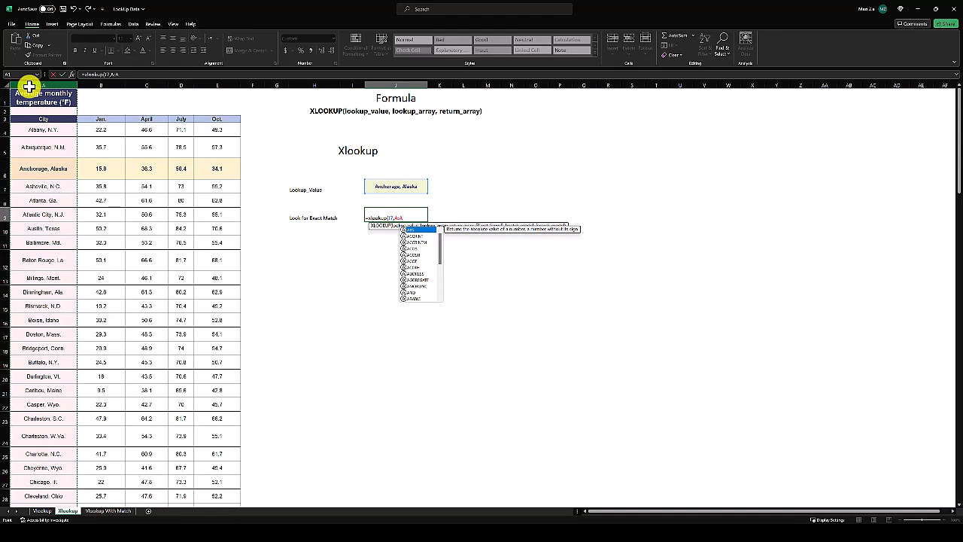
text(,)
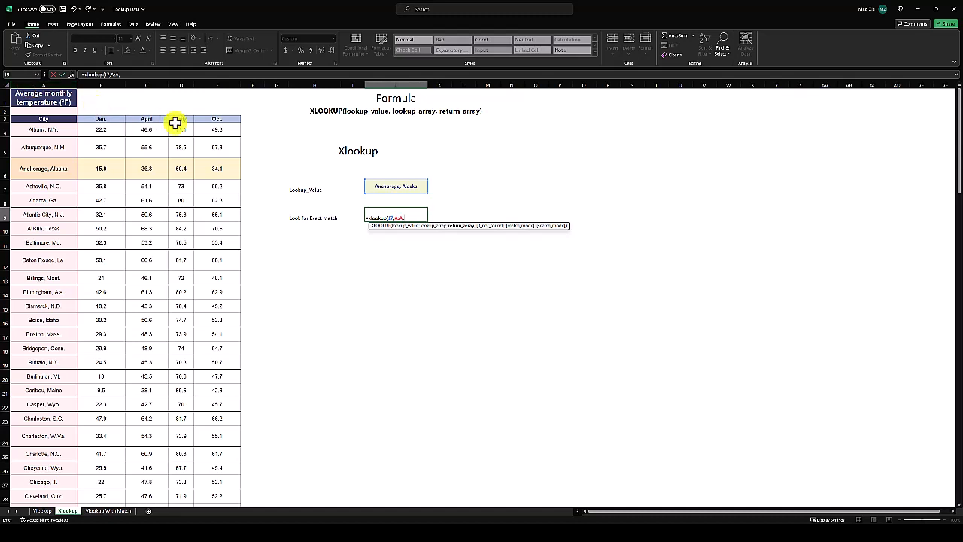
click(216, 83)
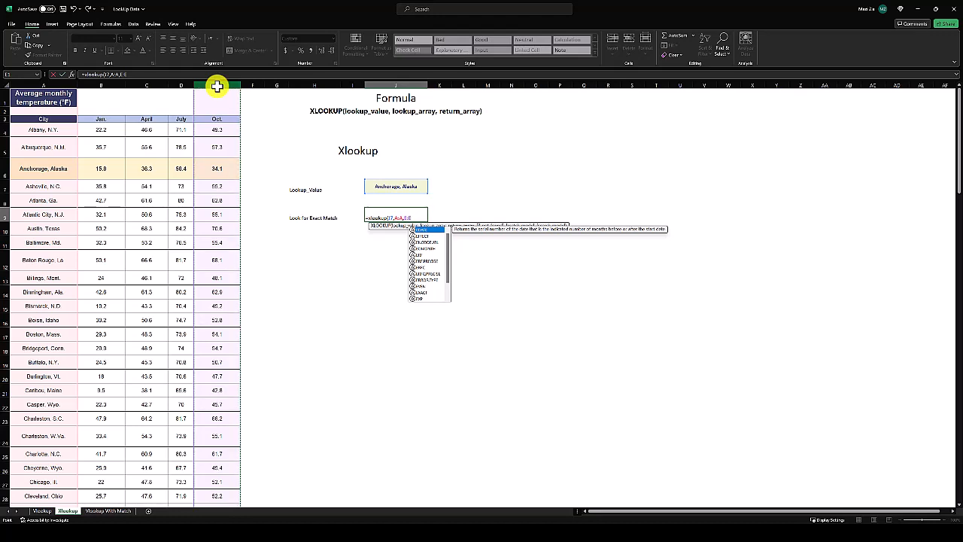
text())
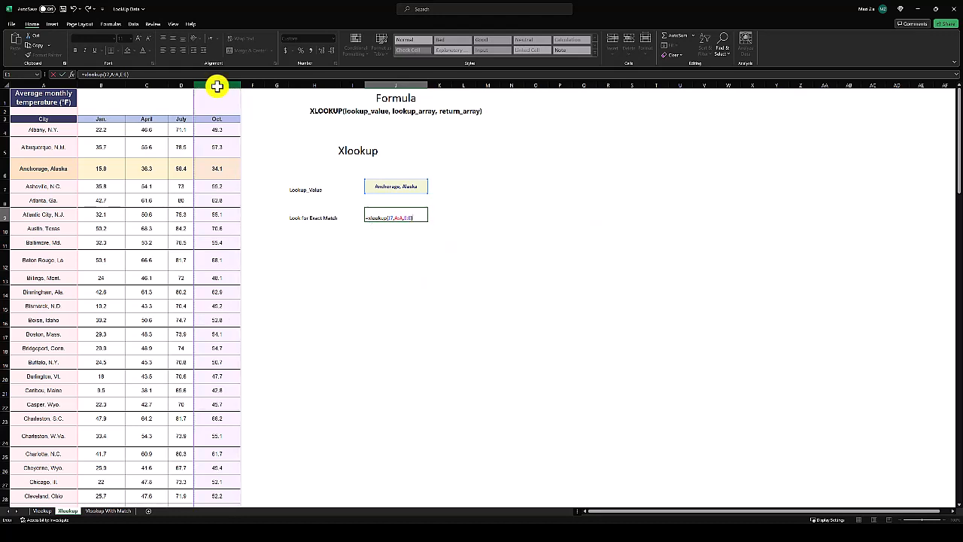
key(Return)
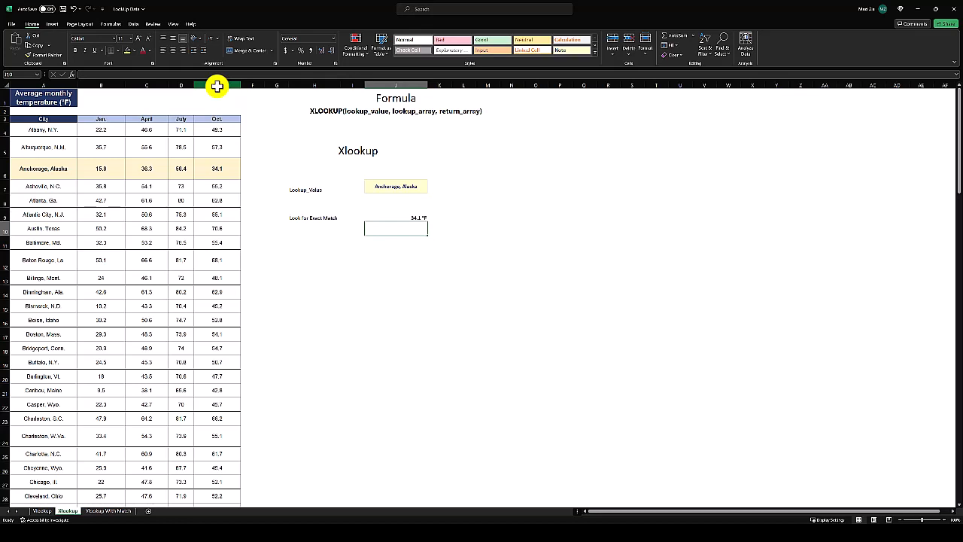
Step: Change the return array of the XLOOKUP formula in J9 to B:B for the January temperatures
key(Up)
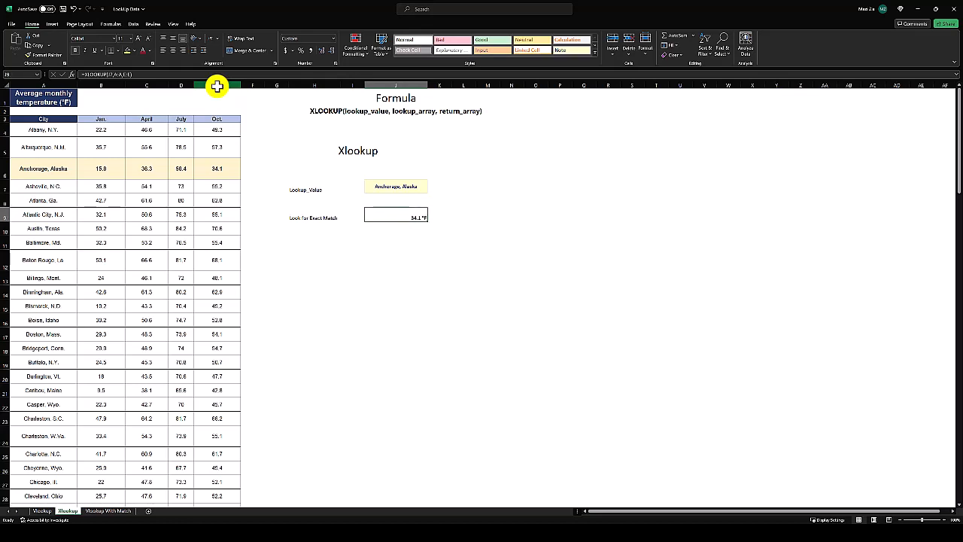
click(128, 73)
key(BackSpace)
key(BackSpace)
key(BackSpace)
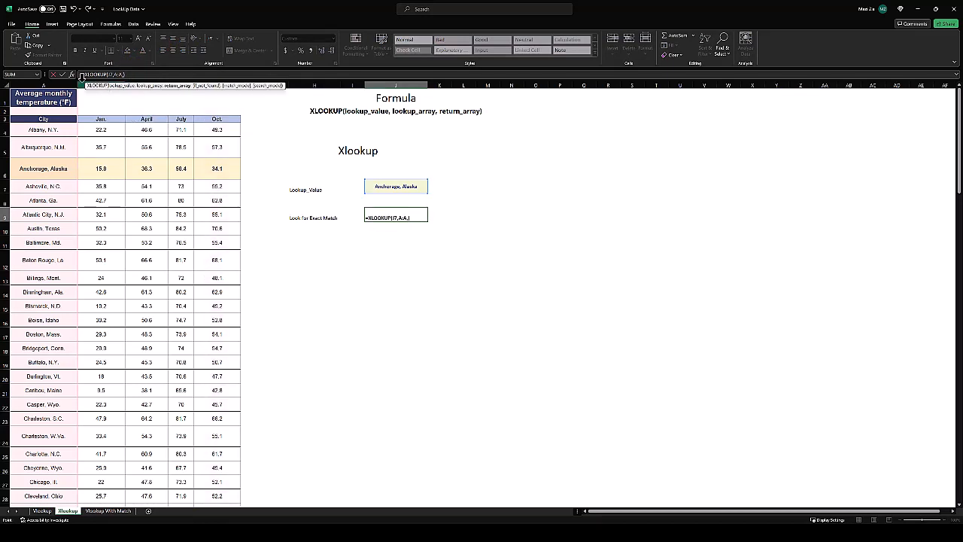
text(B:B)
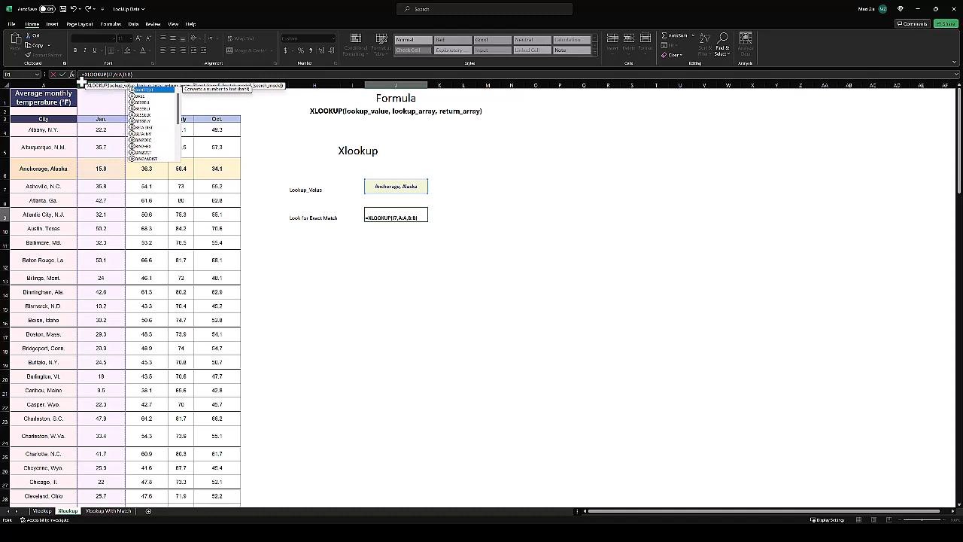
key(Return)
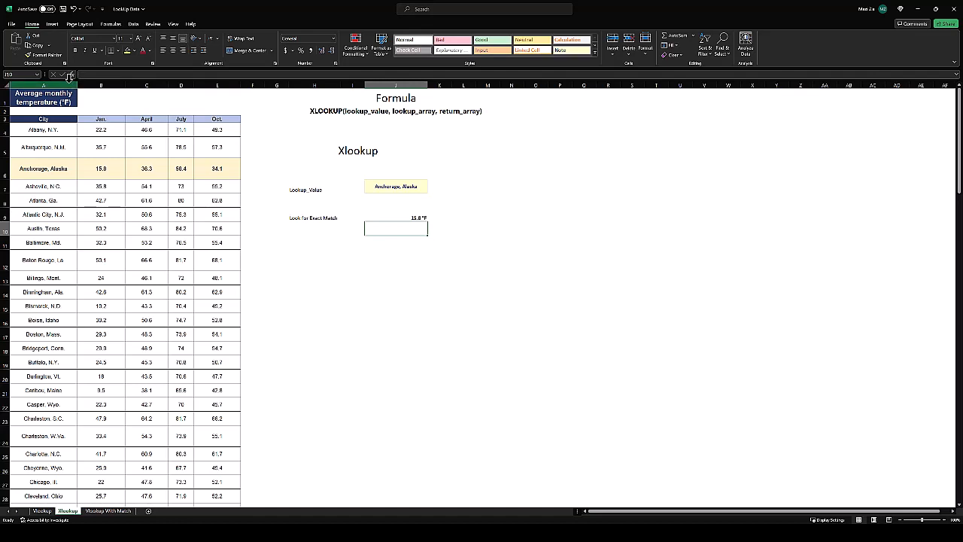
Step: Copy the city column A and paste it into column F, beside the Oct. column
click(69, 83)
right_click(70, 85)
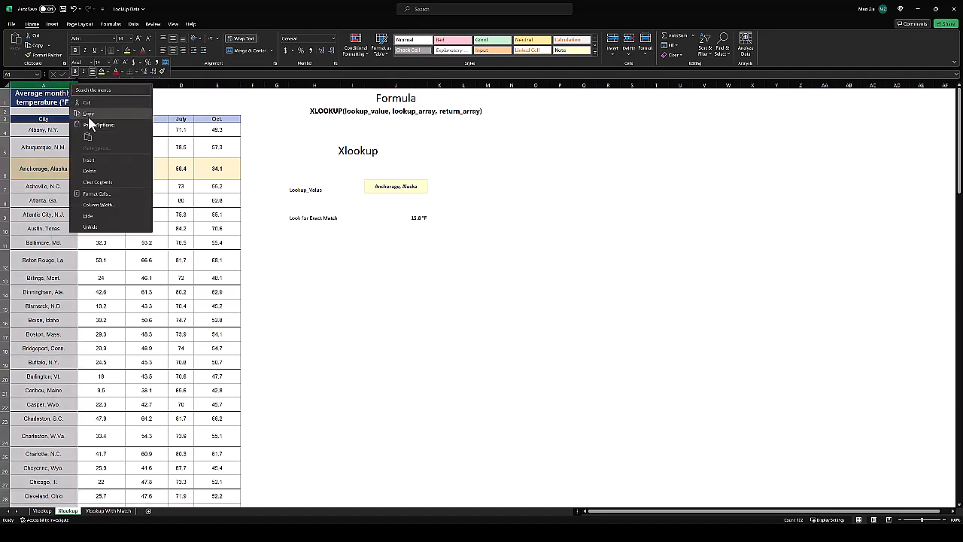
click(89, 114)
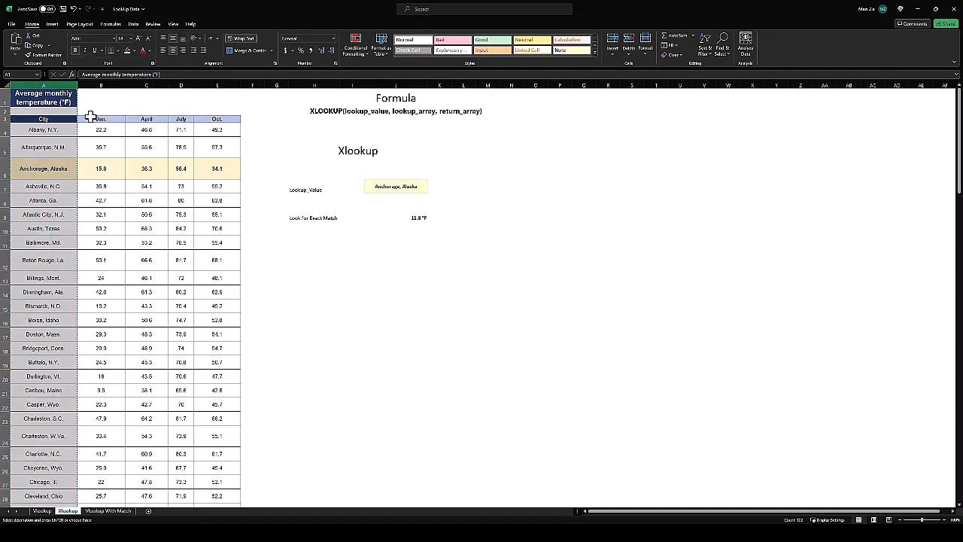
click(255, 81)
right_click(255, 81)
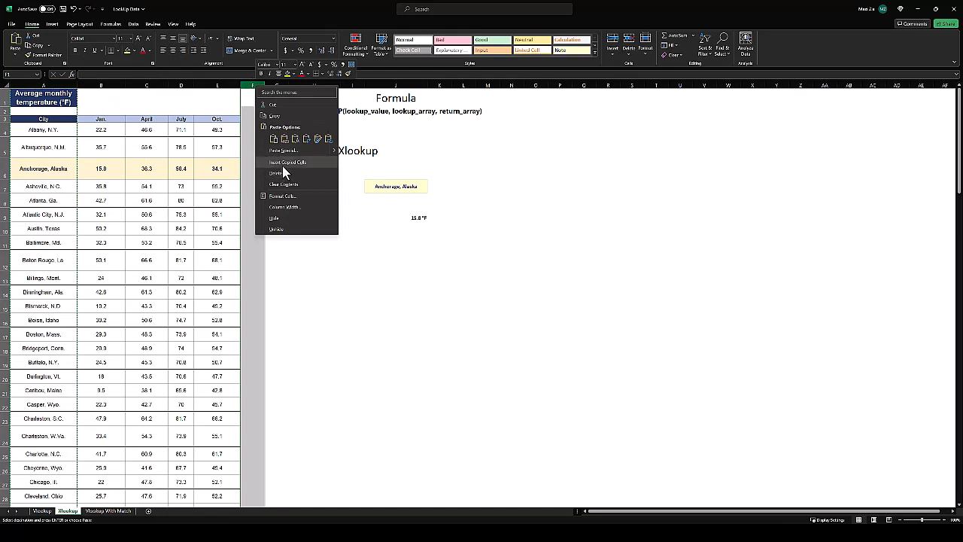
click(274, 140)
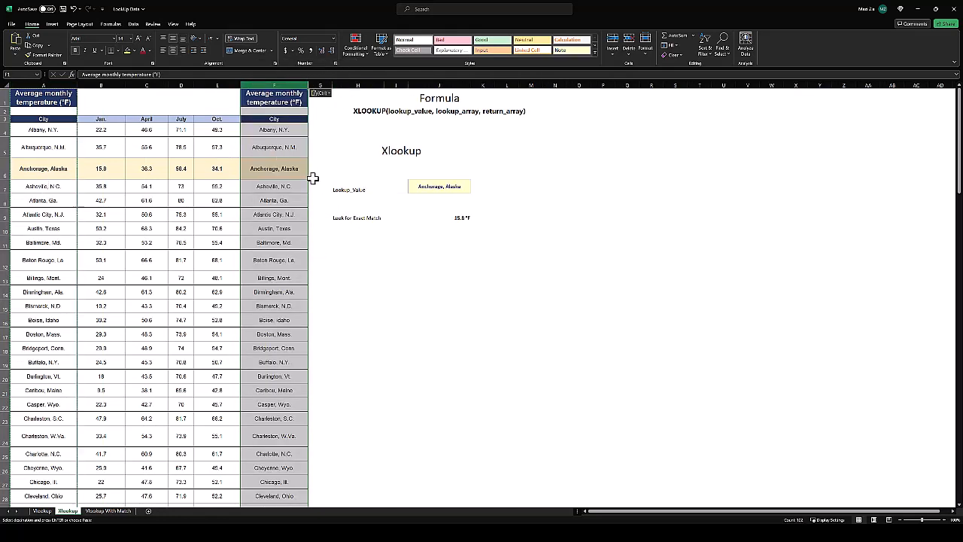
Step: Clear the exact-match result in J9 and start a new XLOOKUP formula there
click(464, 217)
key(Delete)
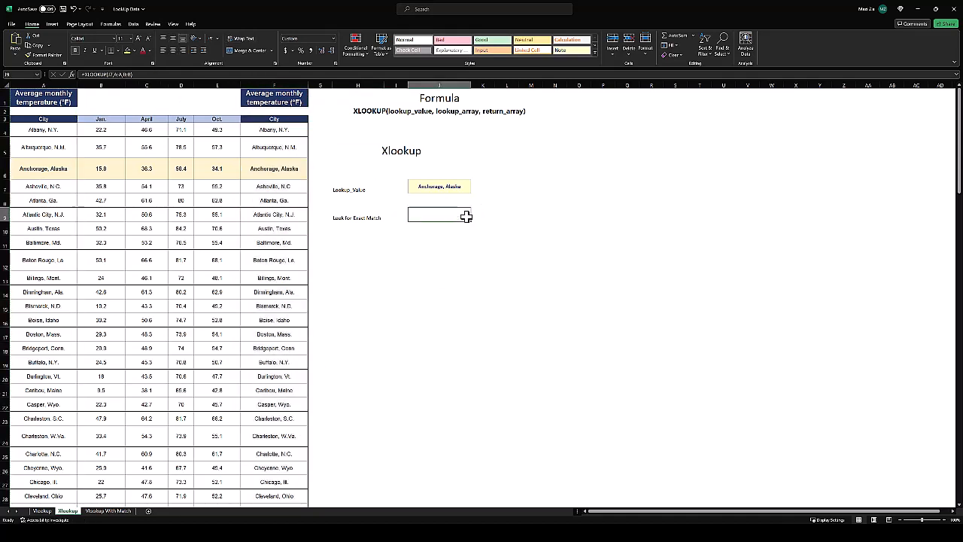
text(=xlookup)
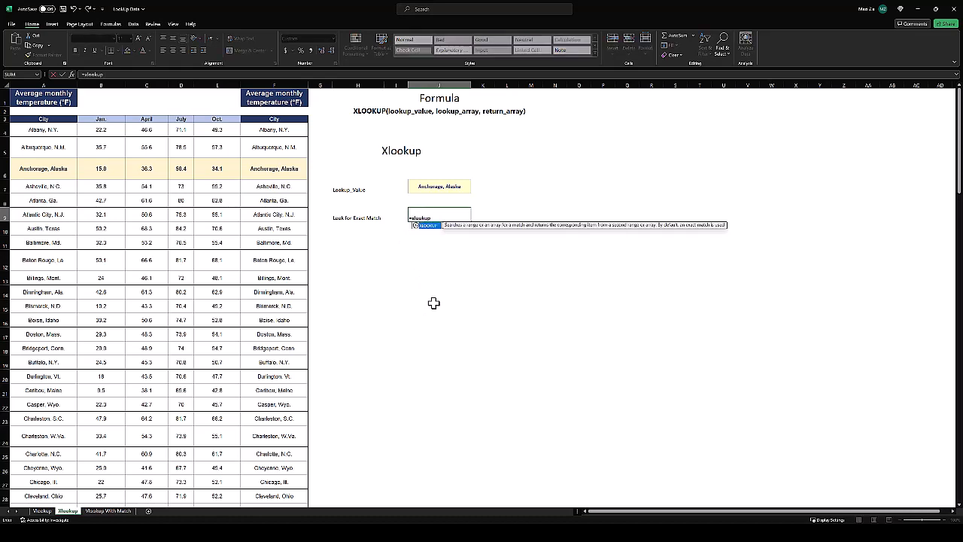
text(()
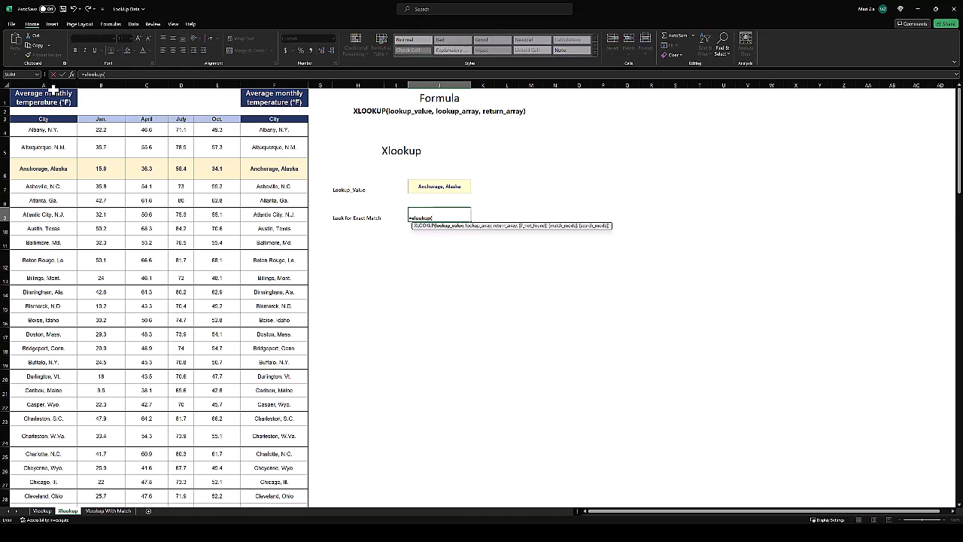
click(291, 80)
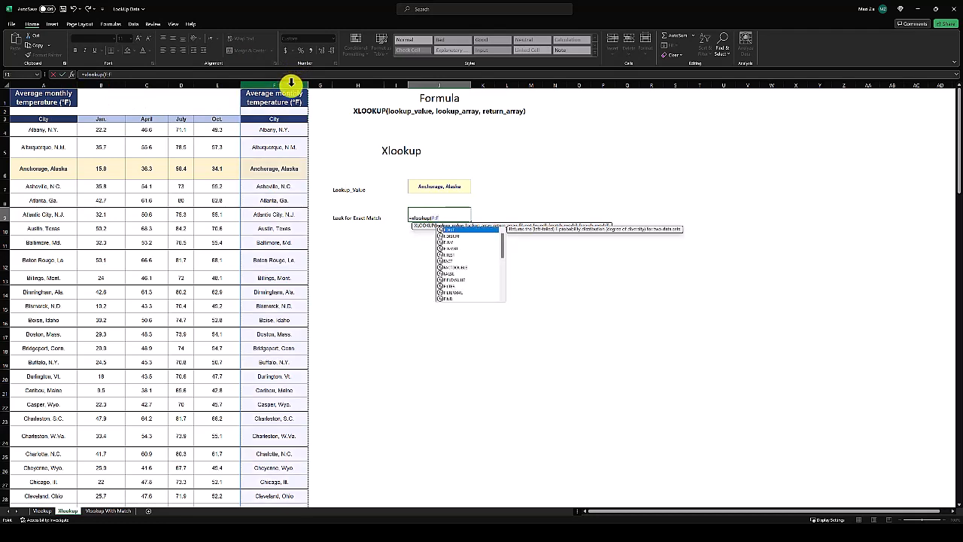
text(,)
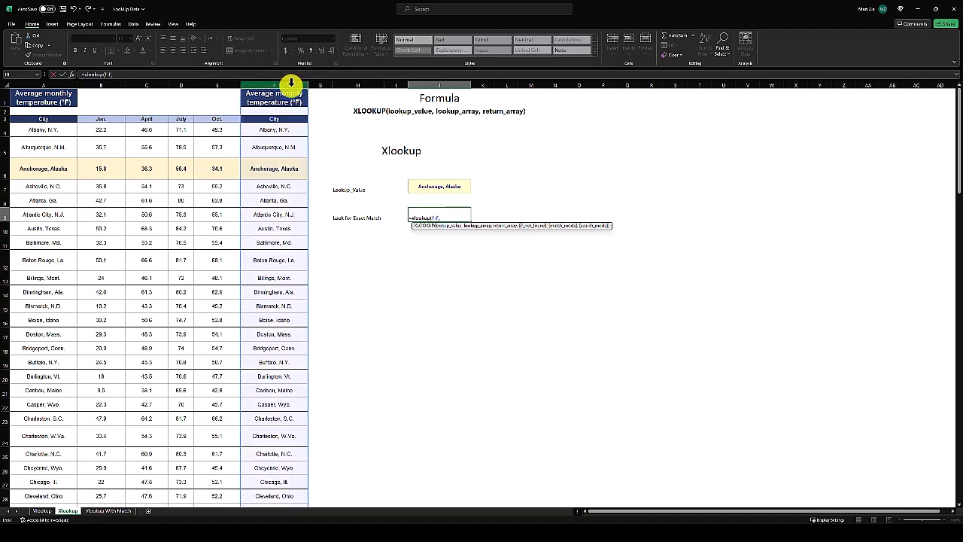
key(BackSpace)
key(BackSpace)
key(BackSpace)
key(BackSpace)
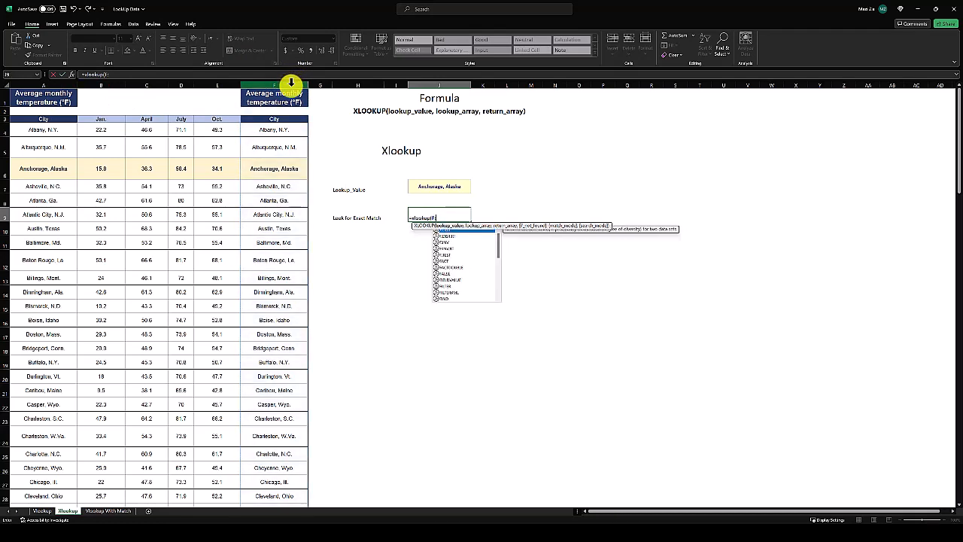
Step: Complete the XLOOKUP in J9 with J7 as lookup value, F:F as lookup array and E:E as return array
click(447, 187)
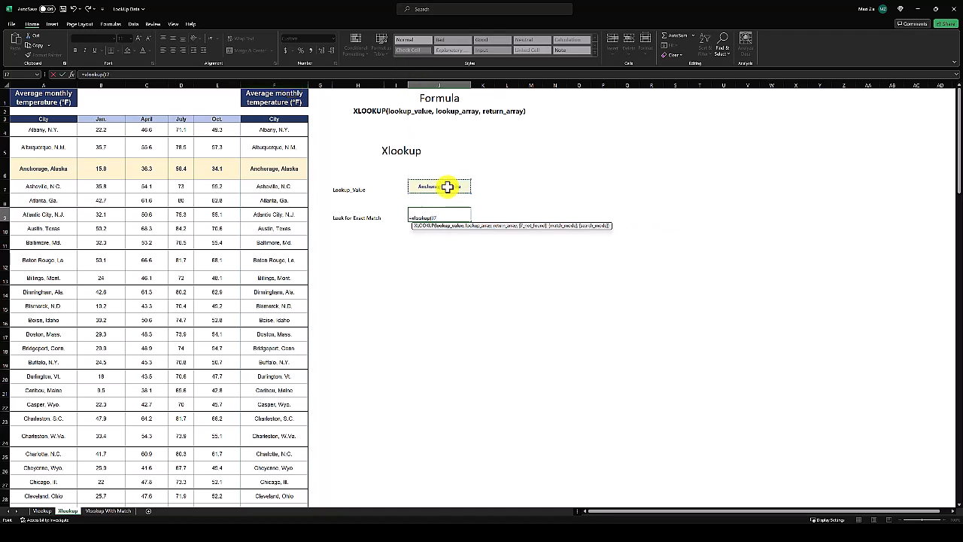
text(,)
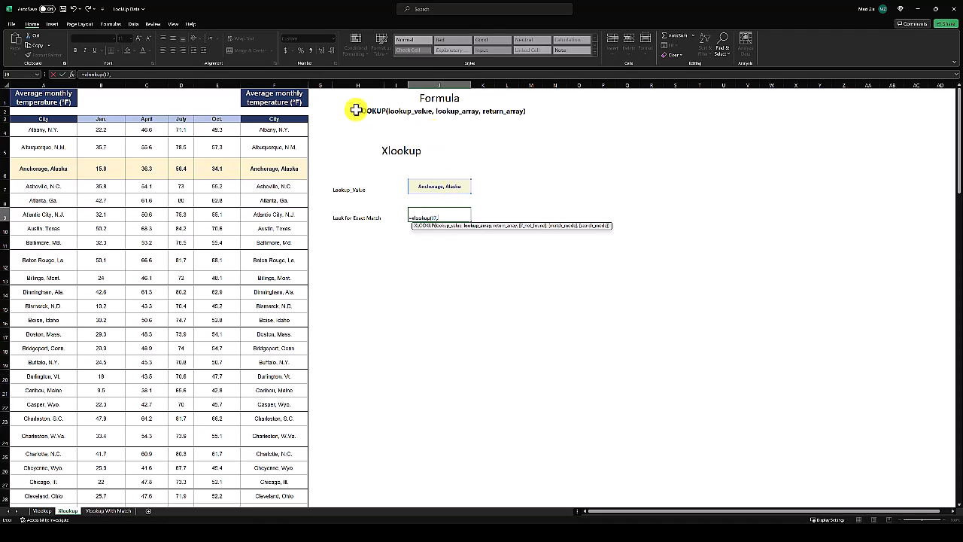
click(290, 80)
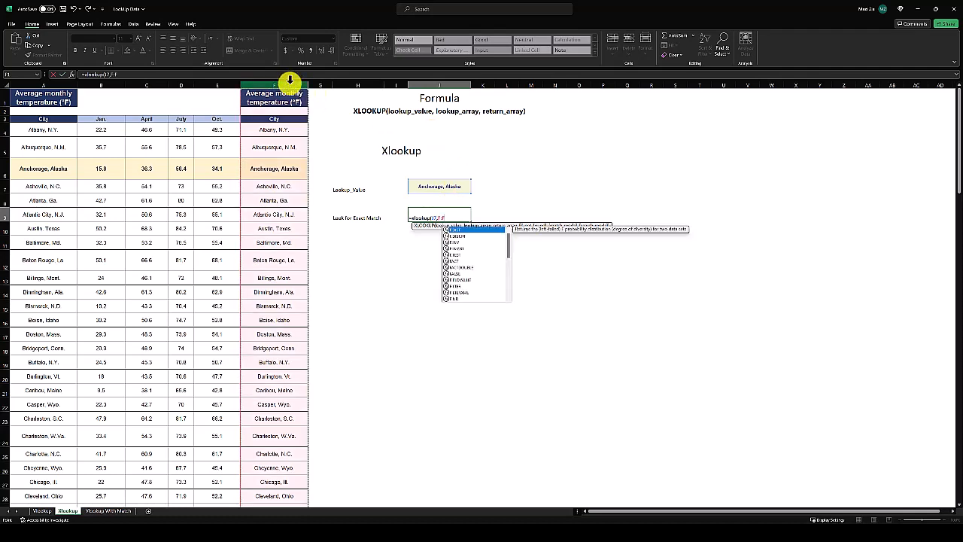
text(,)
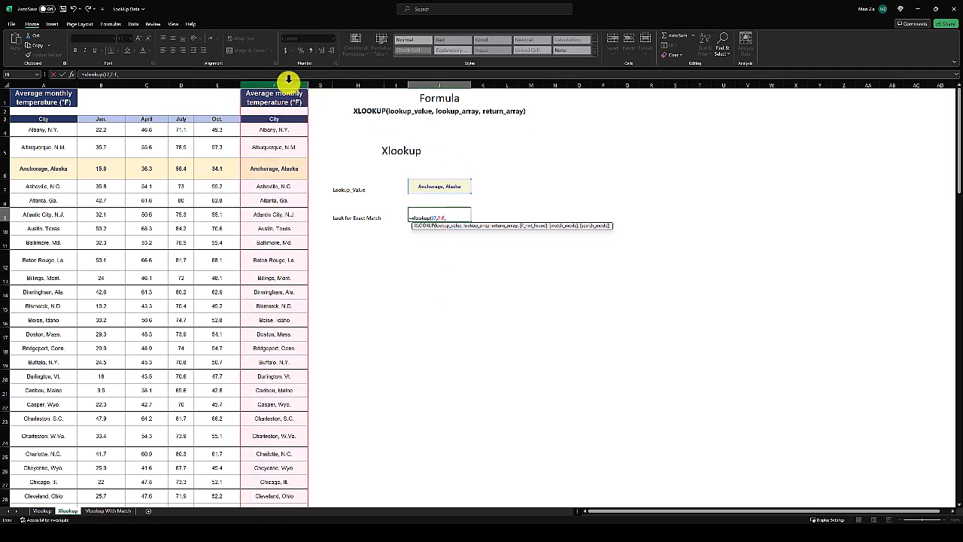
click(223, 80)
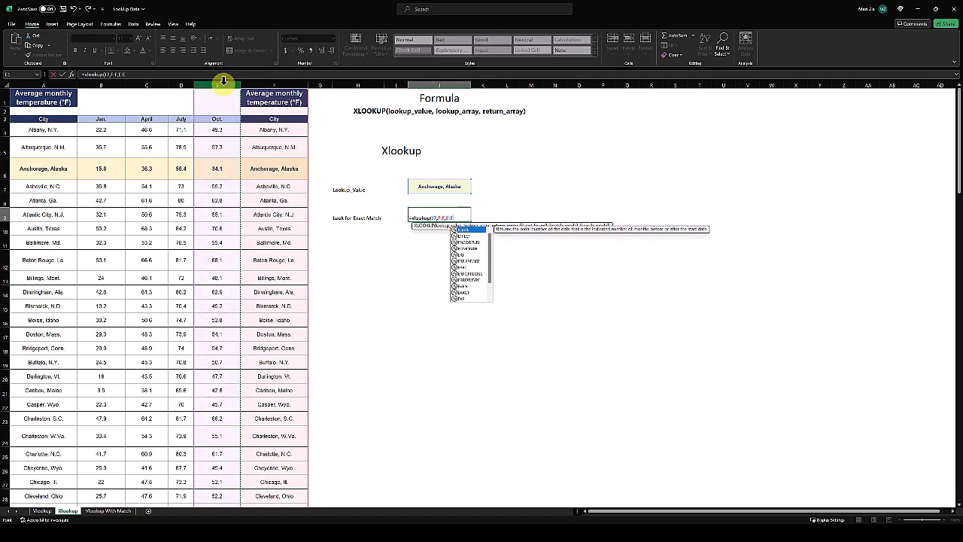
text())
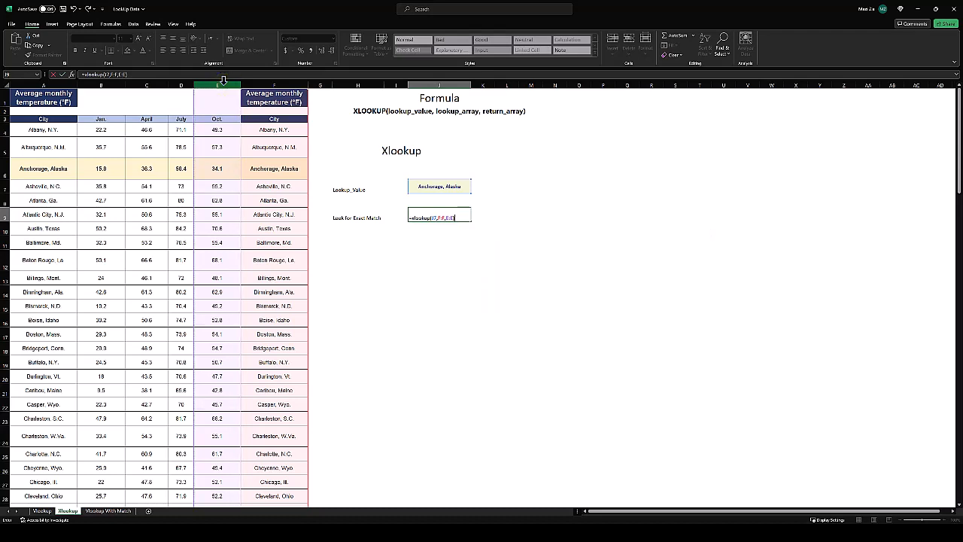
key(Return)
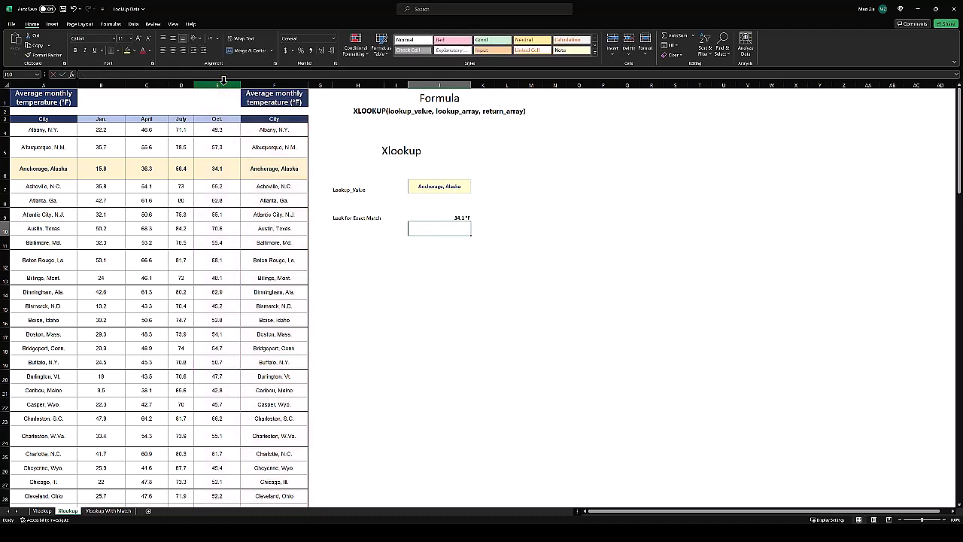
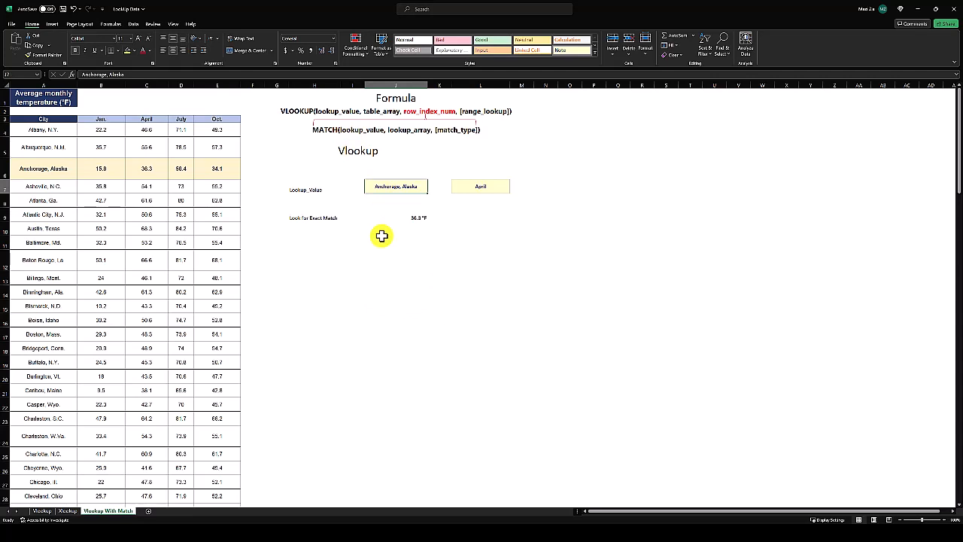
Step: Clear the exact-match result in J9 and start a new VLOOKUP there with J7 as lookup value and A:E as table array
click(470, 192)
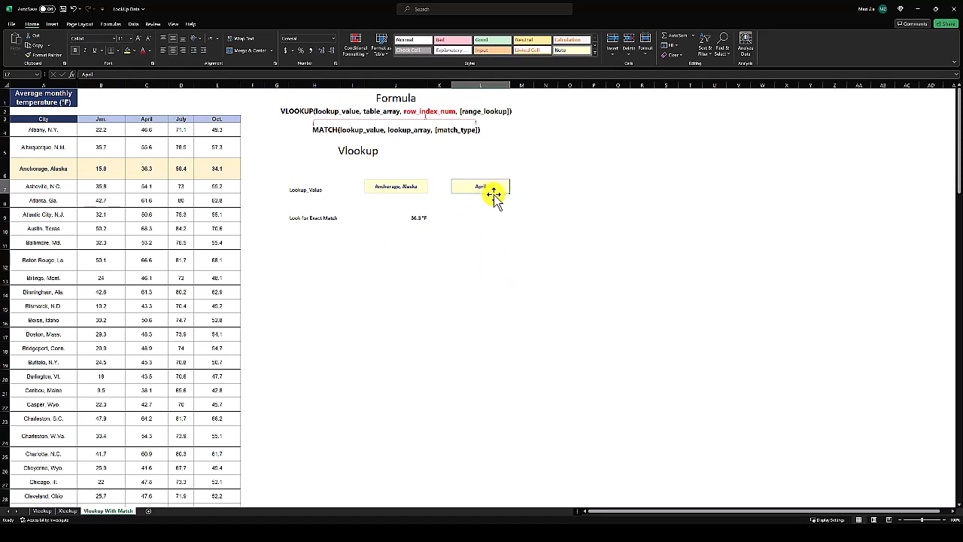
click(408, 218)
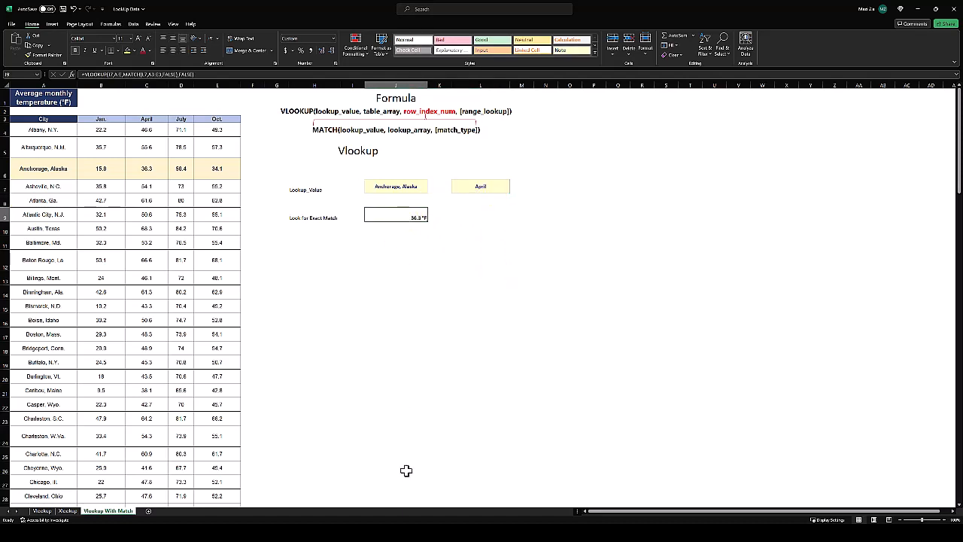
key(Delete)
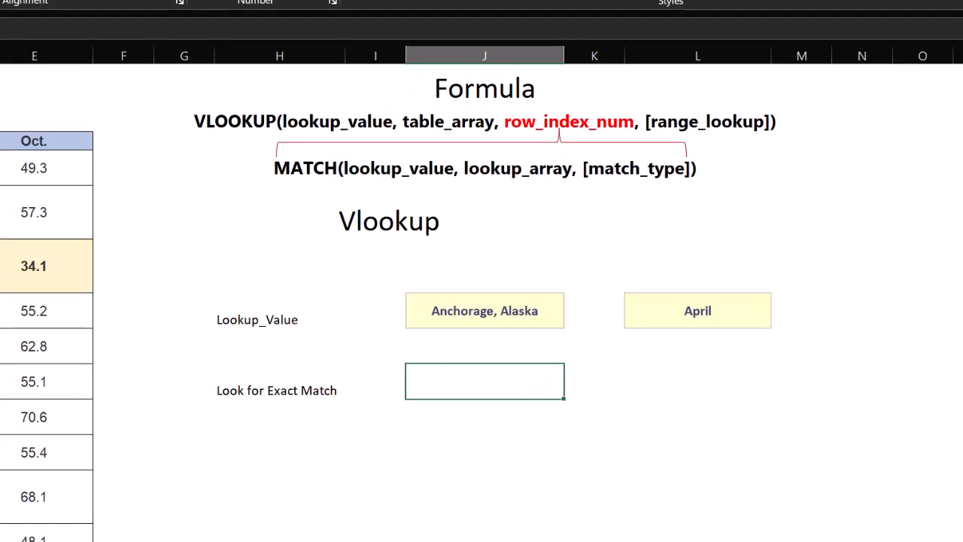
text(=vlookup)
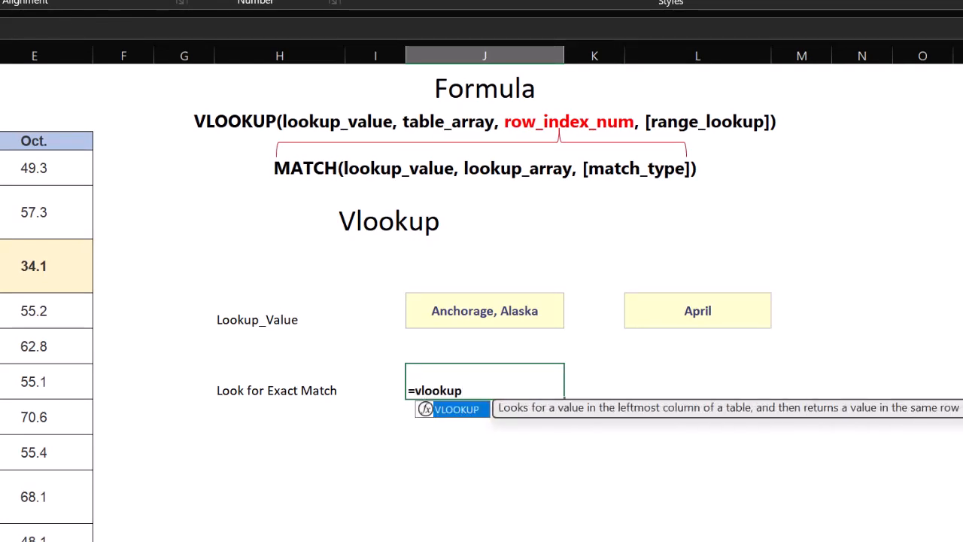
text(()
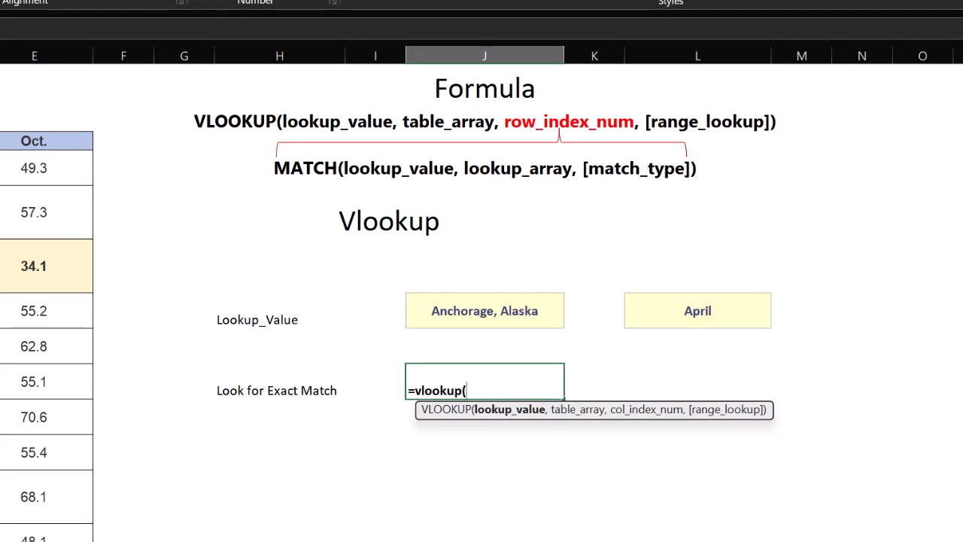
click(519, 304)
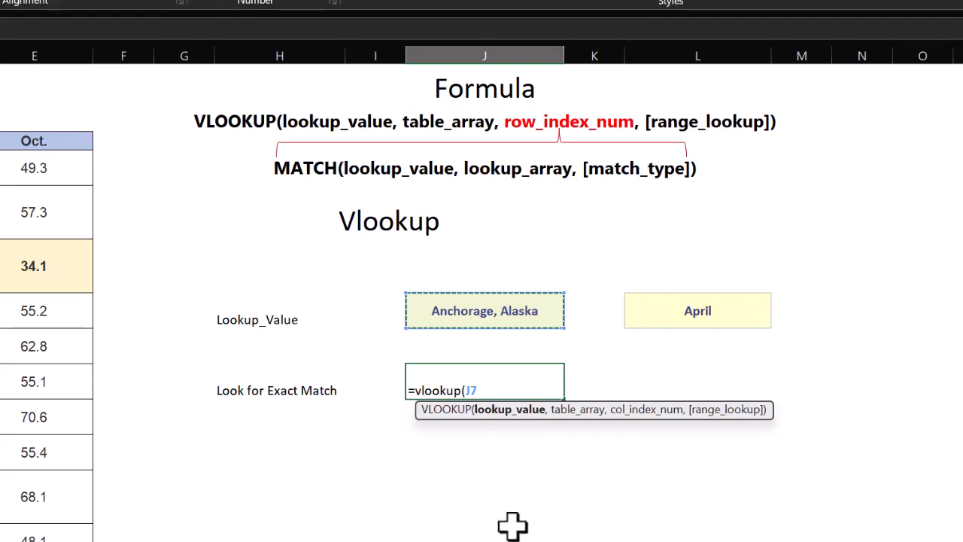
text(,)
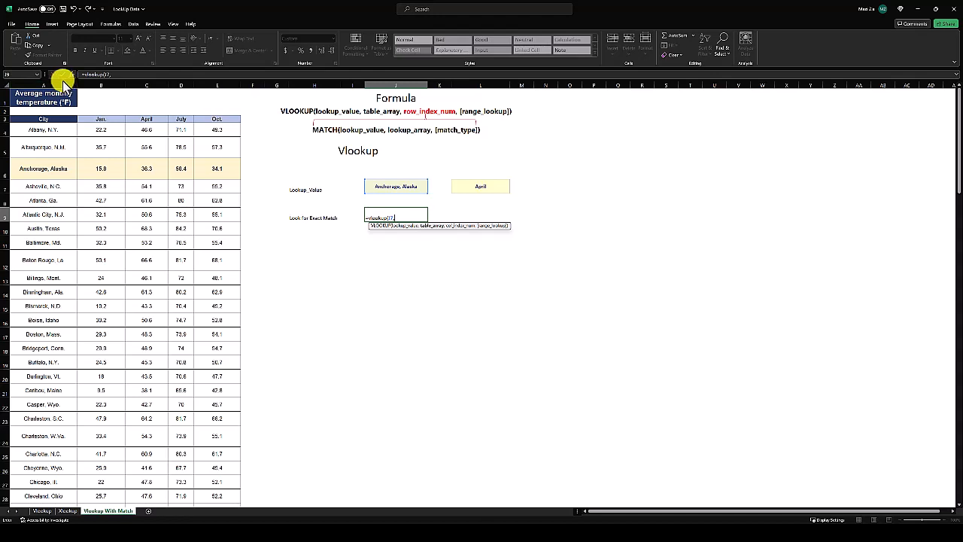
drag(57, 79, 209, 96)
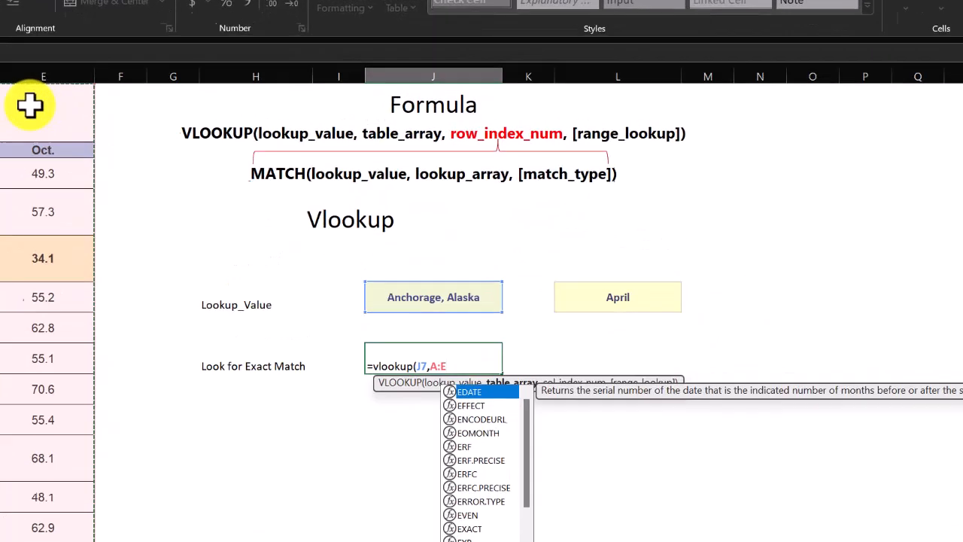
text(,)
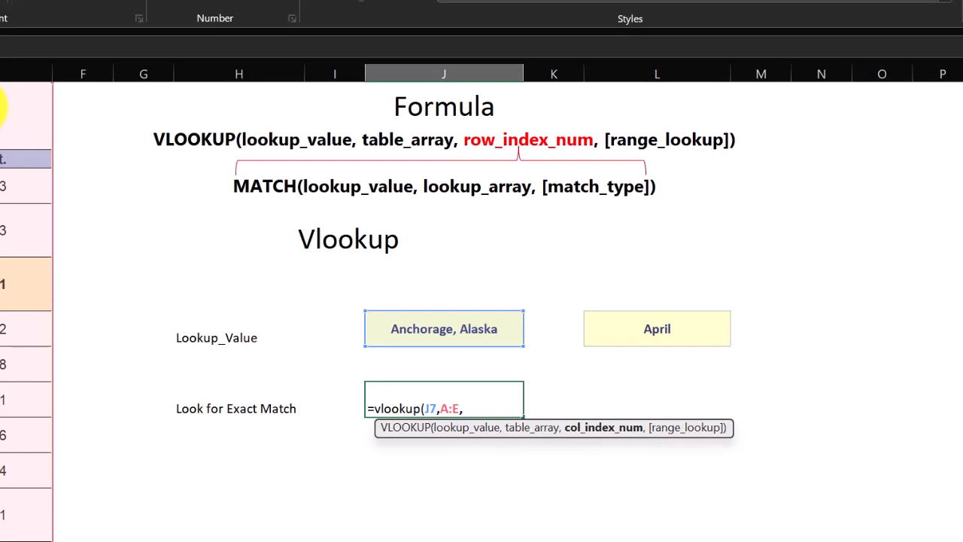
Step: Complete the VLOOKUP in J9 with MATCH(L7,A3:E3,FALSE) as column index and FALSE as range lookup
text(mat)
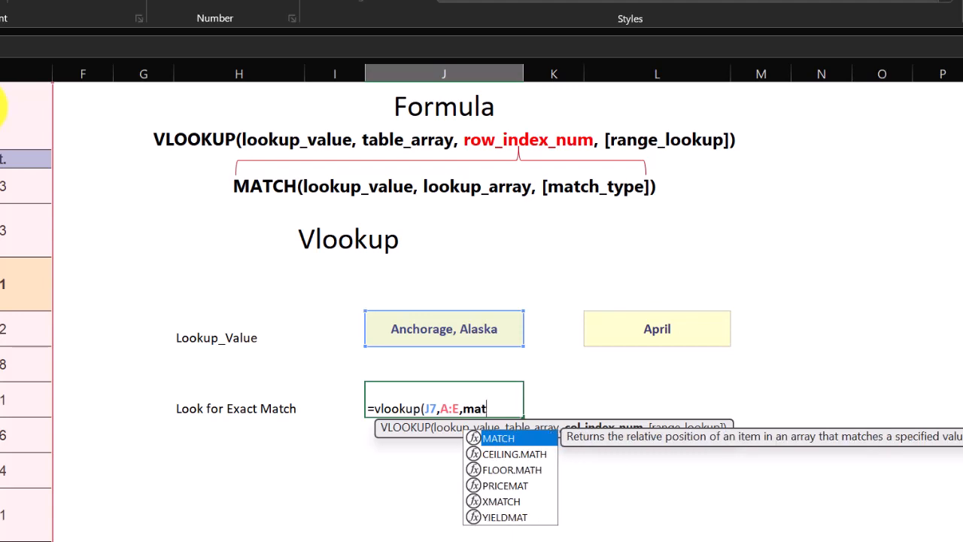
text(ch()
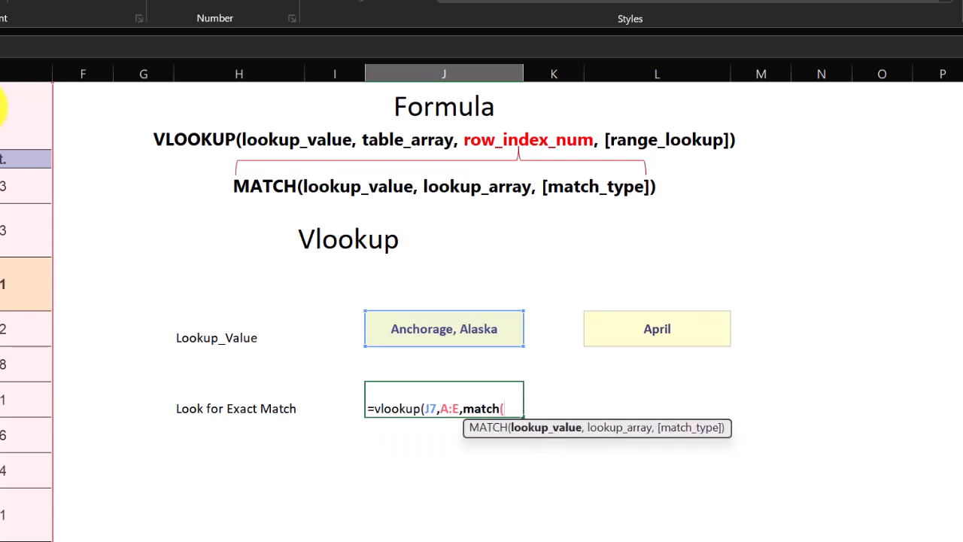
click(702, 327)
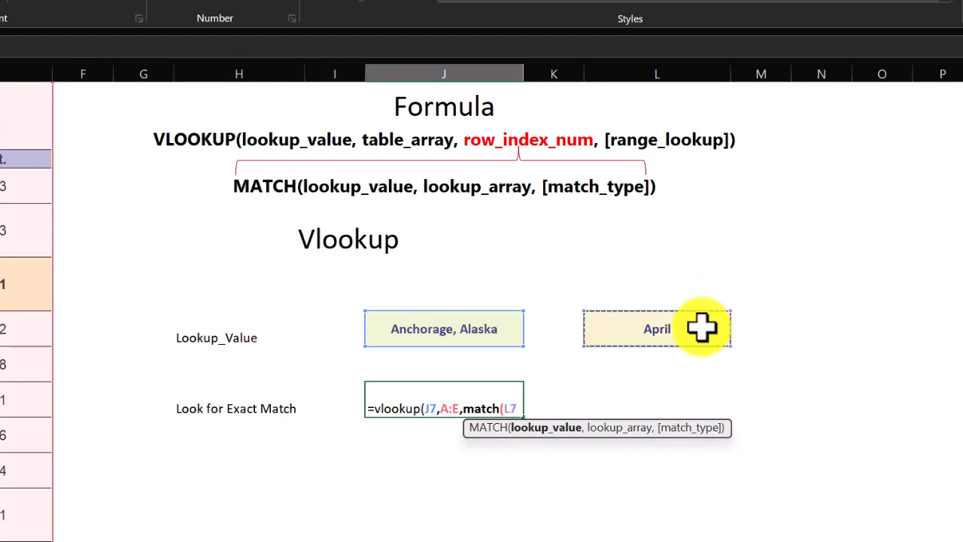
text(,)
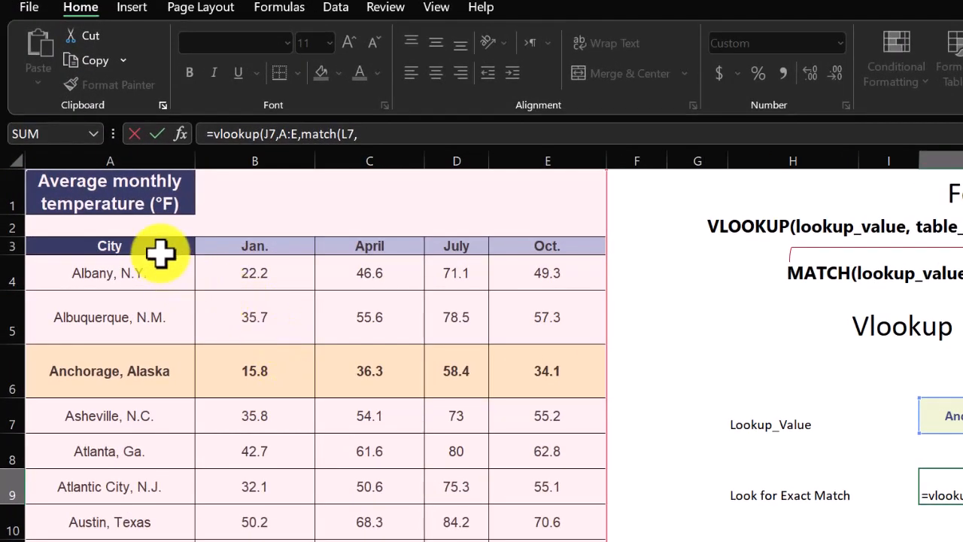
drag(160, 253, 580, 249)
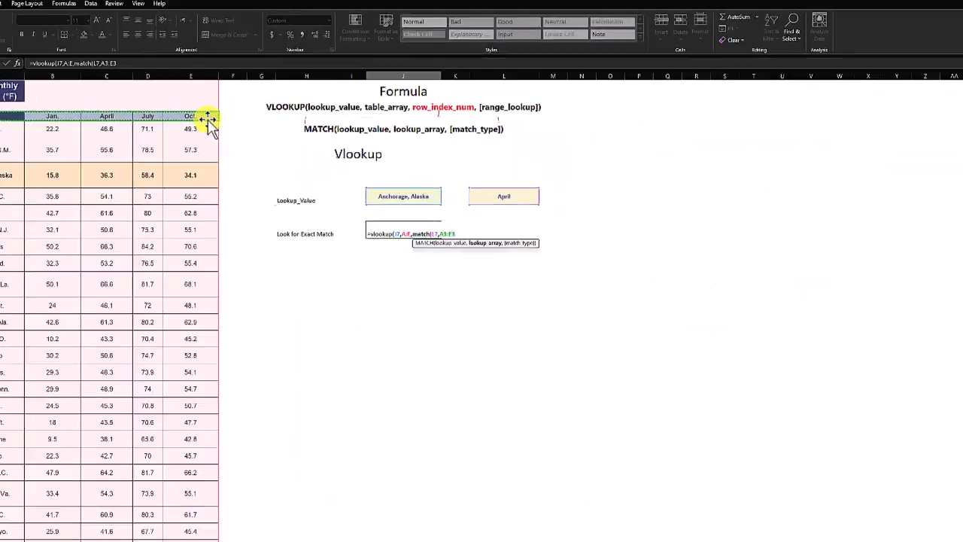
text(,)
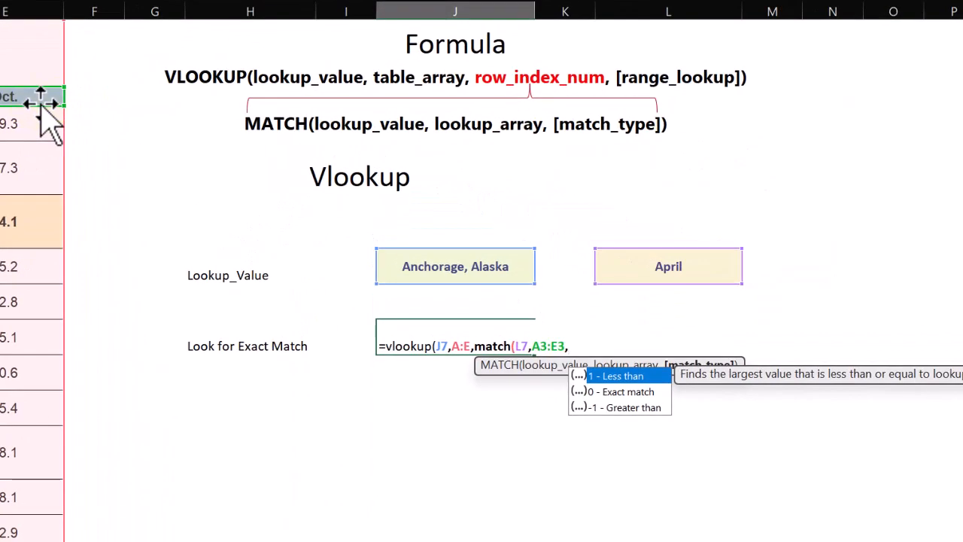
text(false))
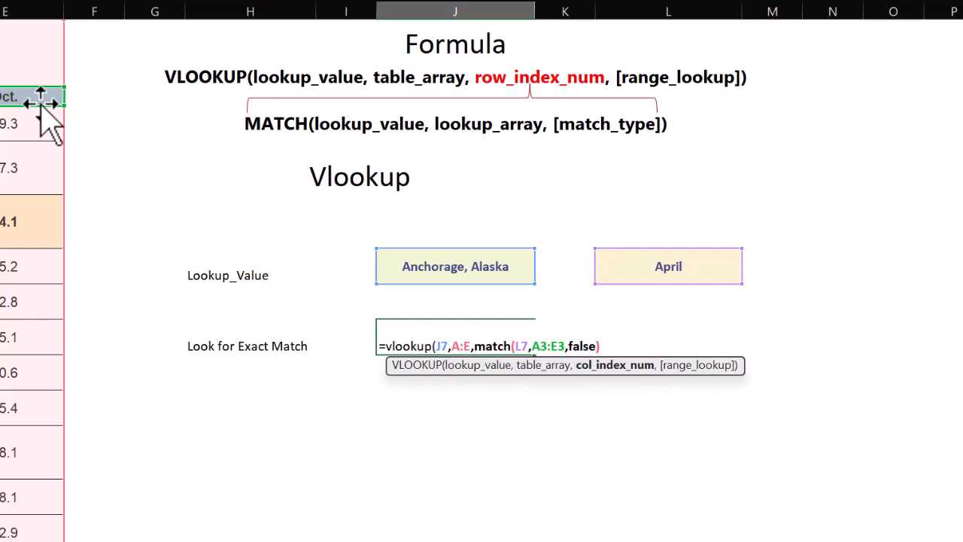
text(,)
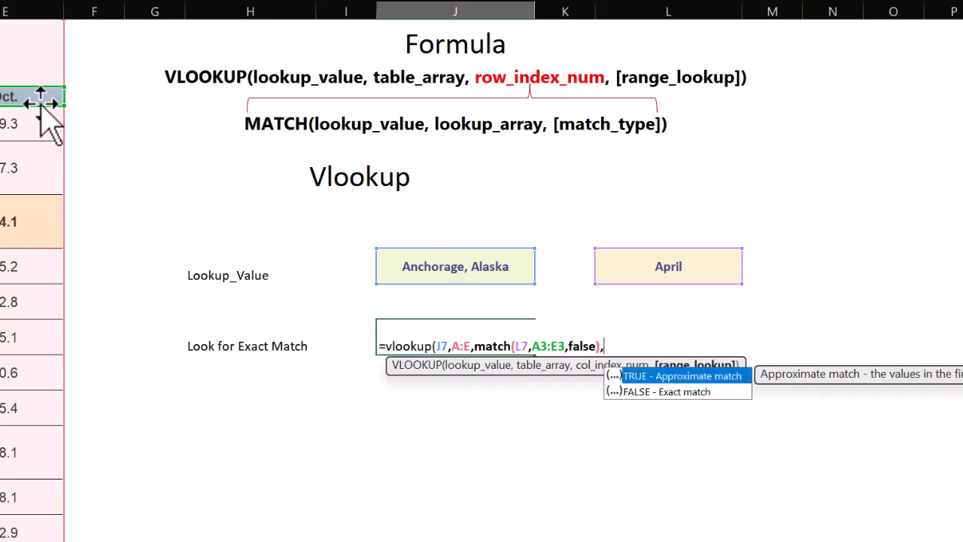
text(false))
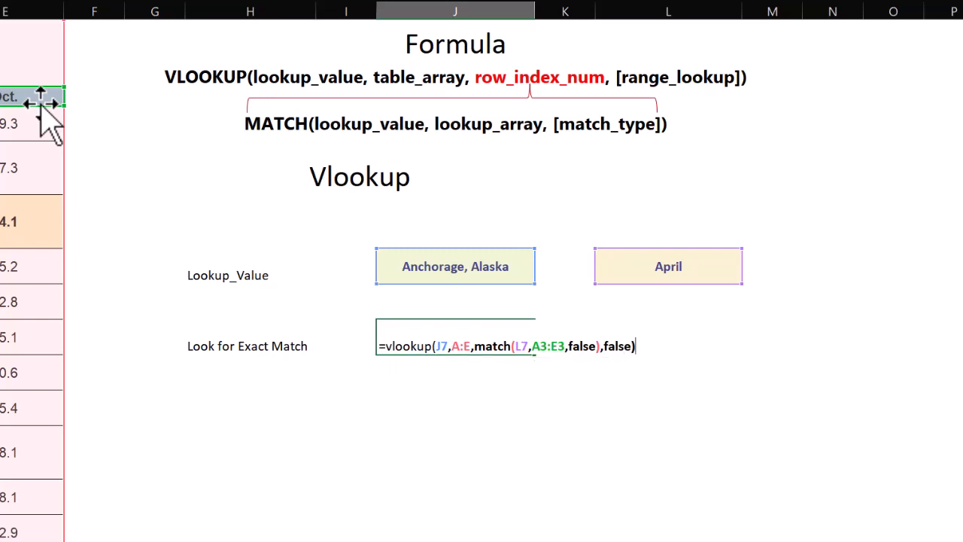
key(Return)
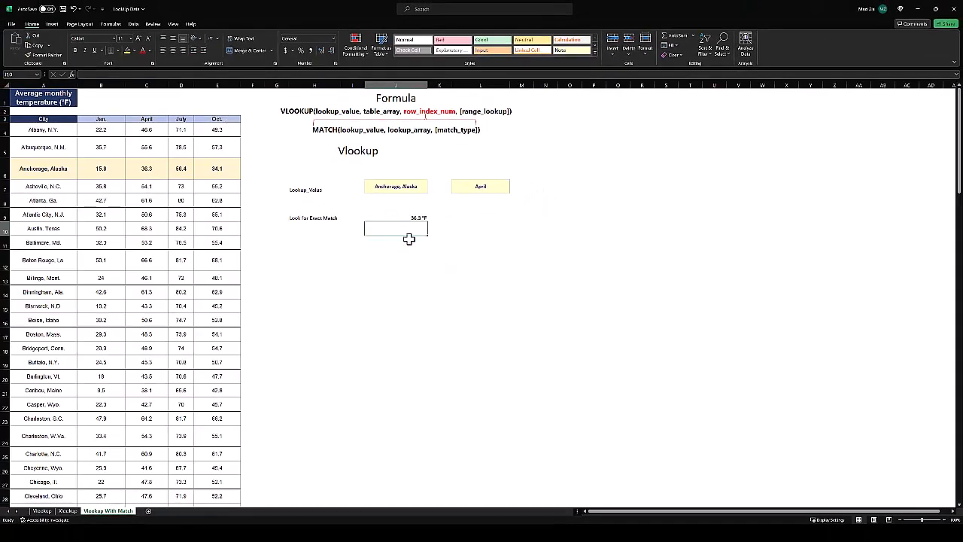
Step: Change the lookup month in L7 to Oct
click(492, 189)
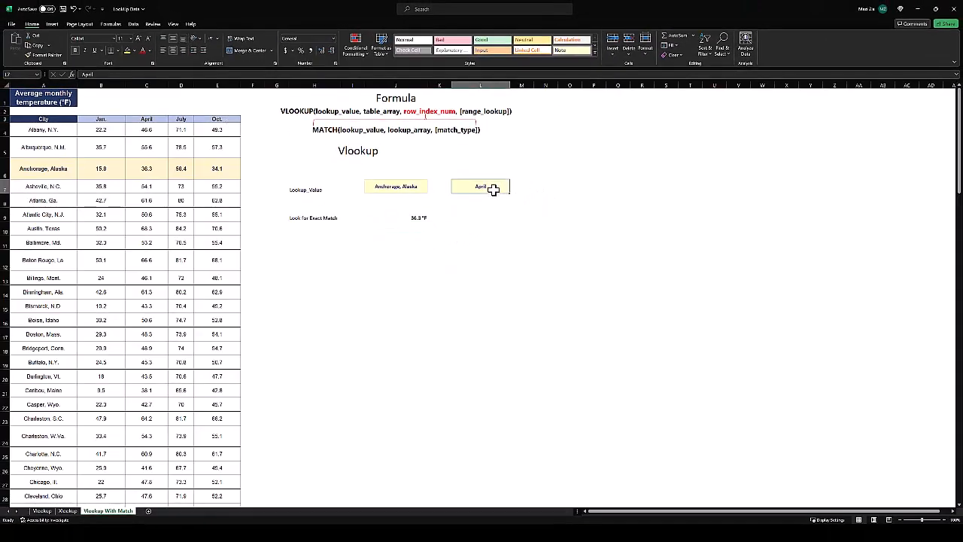
text(o)
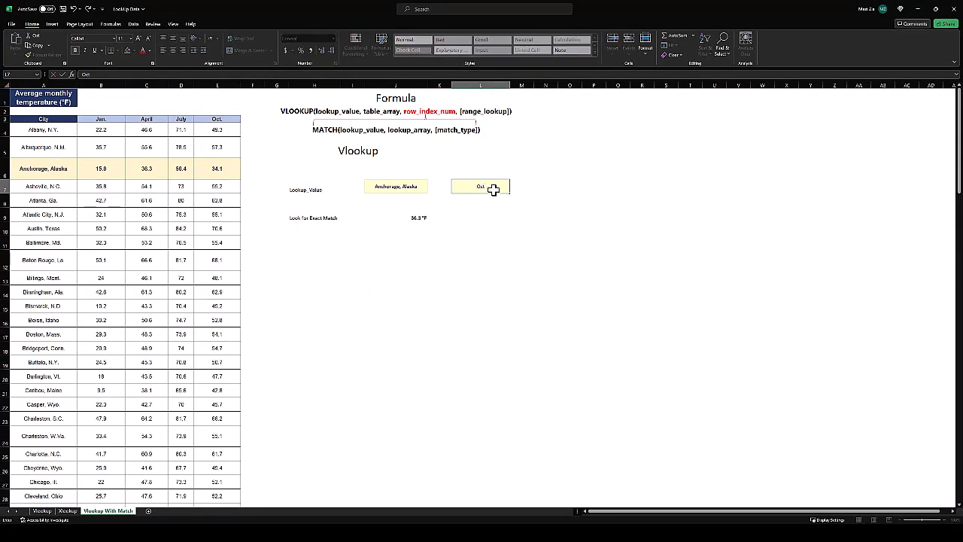
key(Return)
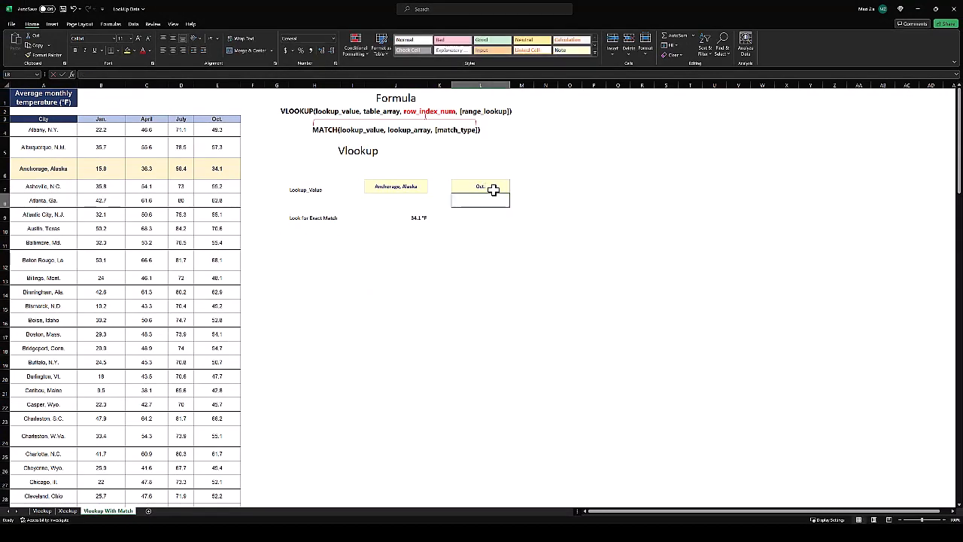
Step: Set the lookup month in L7 to Jan
click(494, 185)
text(Jan.)
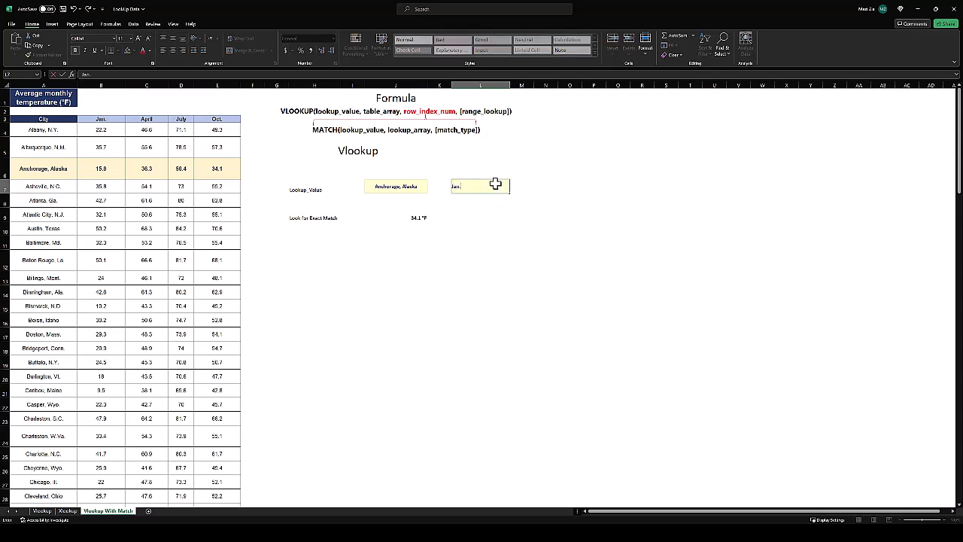
key(Return)
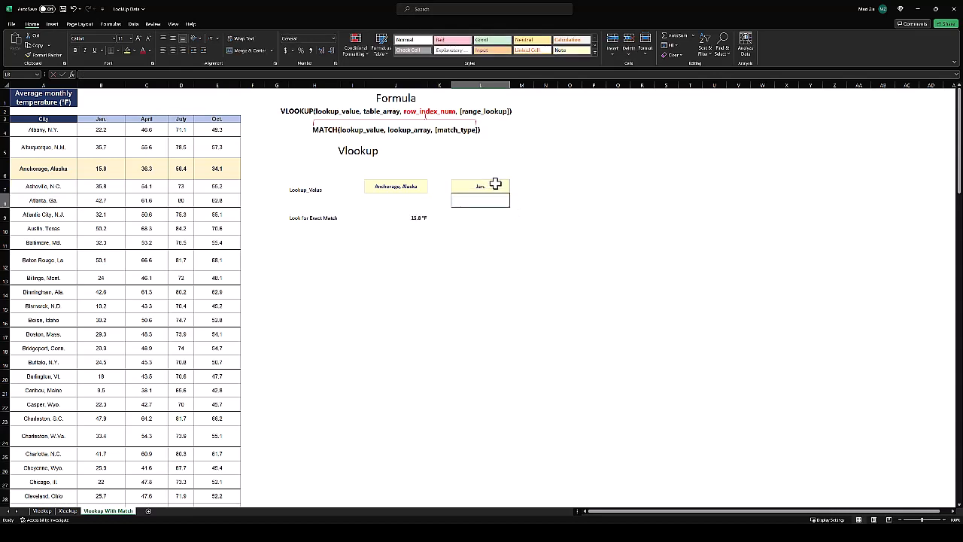
click(495, 184)
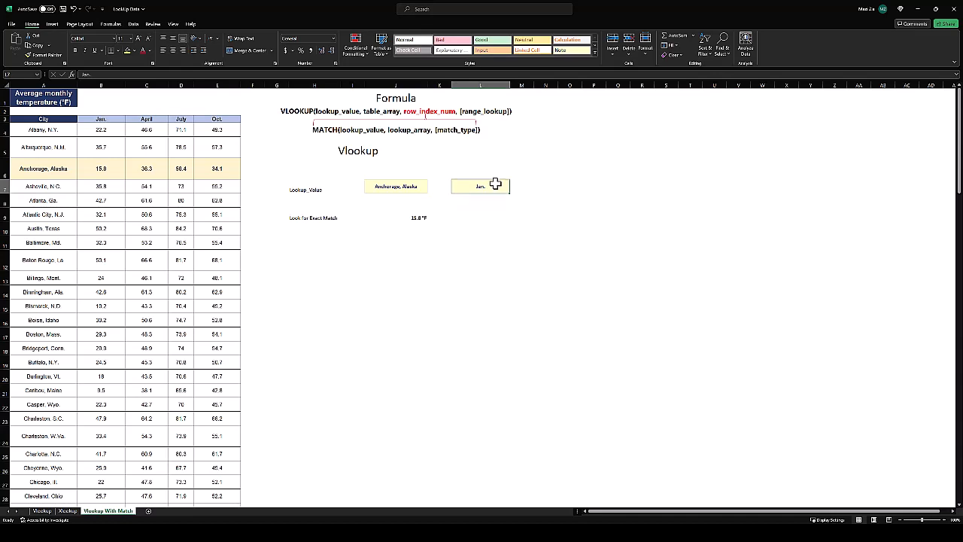
click(491, 312)
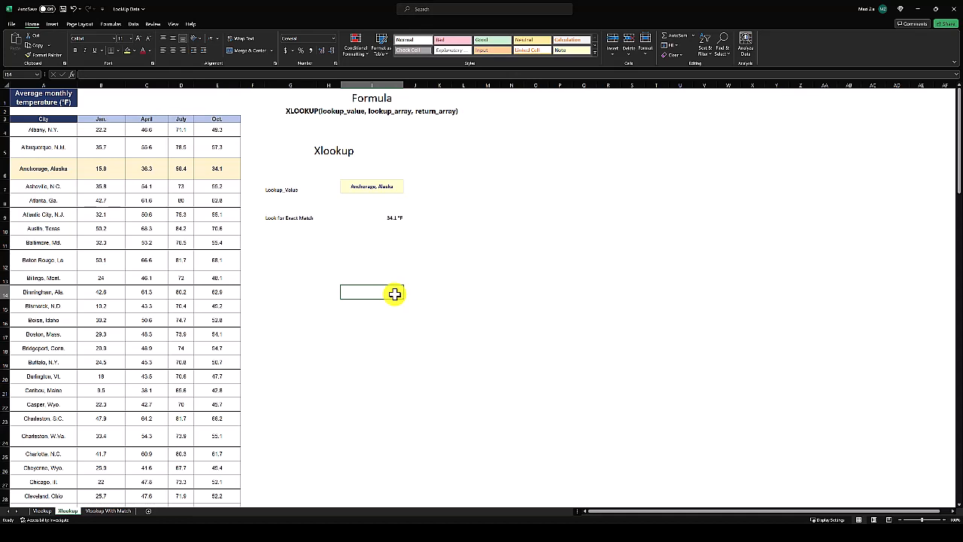
Step: Enter the month headings Jan, April, July and Oct in I8:L8, above the exact-match row of the Xlookup sheet
click(394, 214)
click(392, 202)
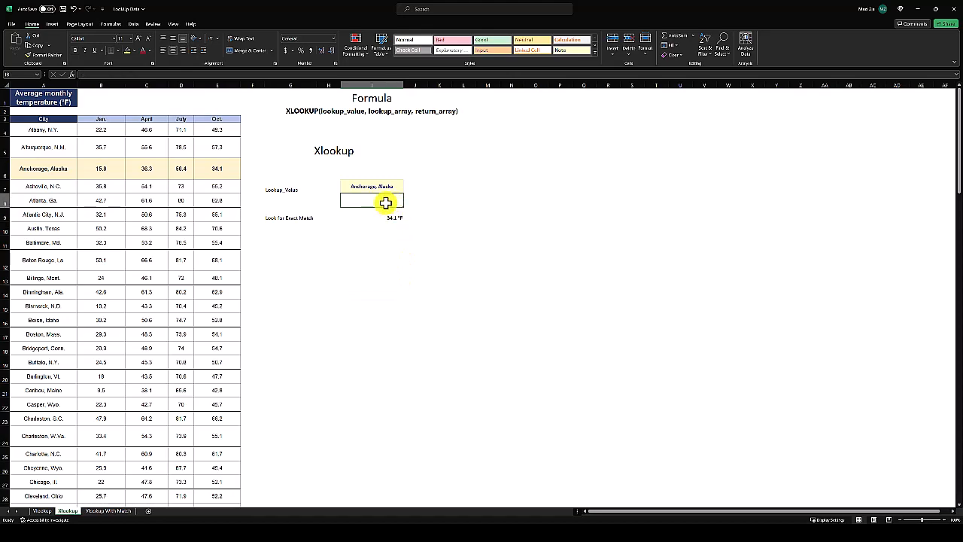
text(Jan)
key(Tab)
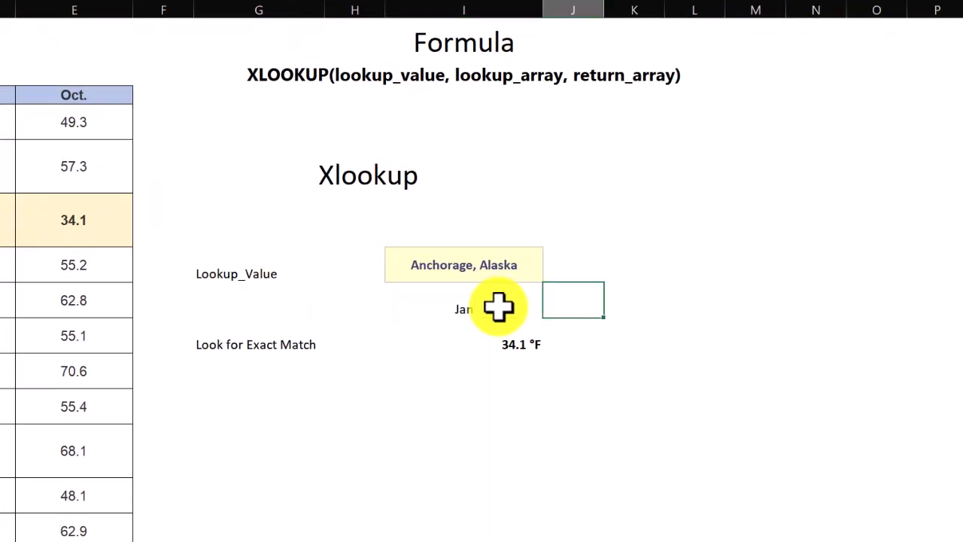
text(April)
key(Tab)
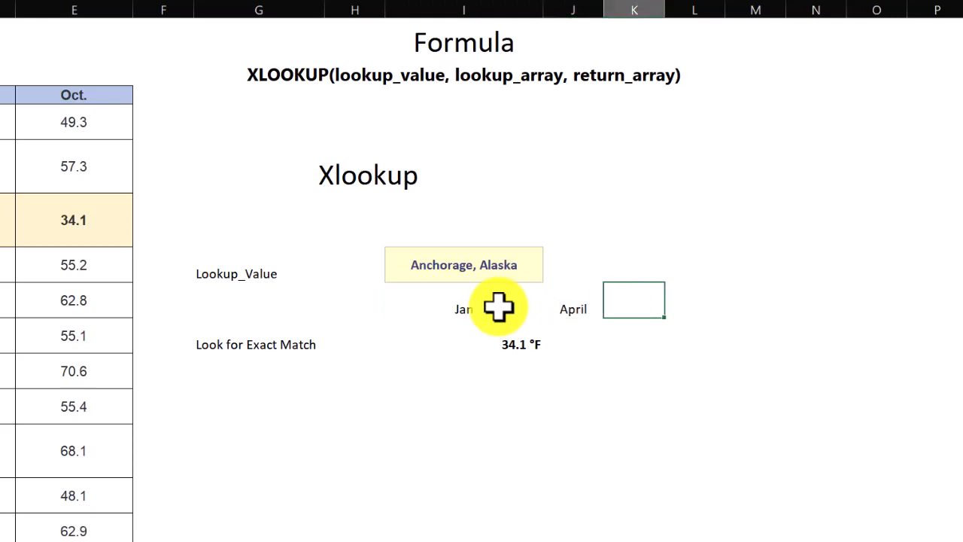
text(July)
key(Tab)
text(Oct)
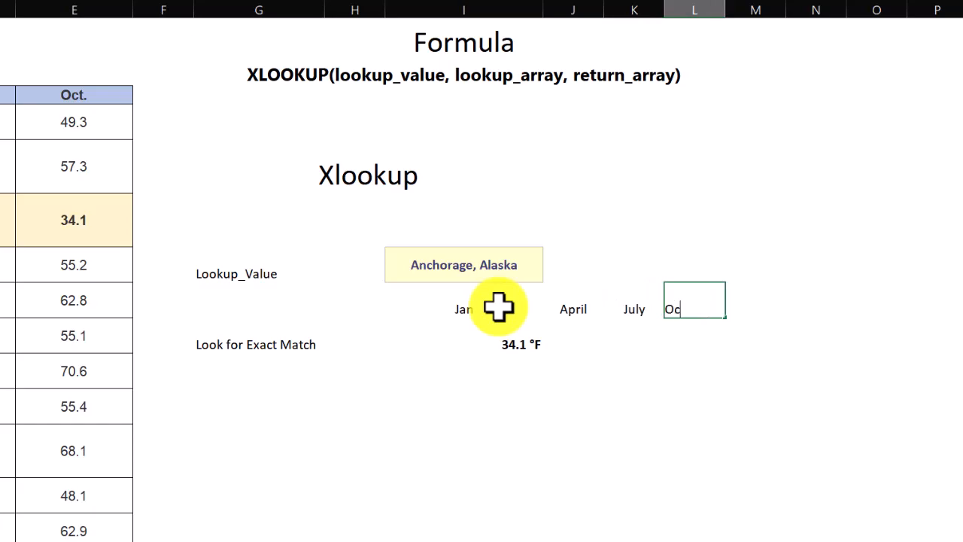
key(Return)
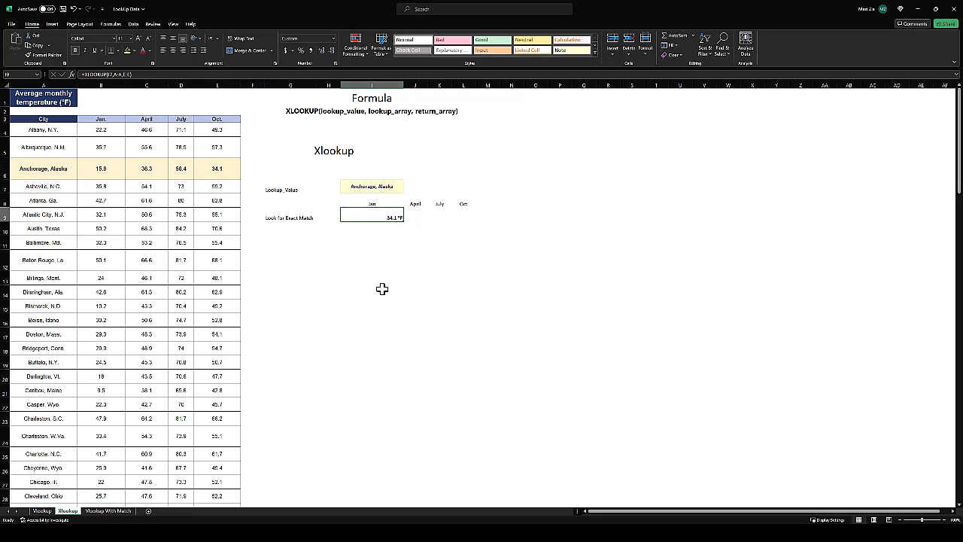
Step: Clear the exact-match result in I9 and start a new XLOOKUP there with I7 as lookup value and A:A as lookup array
key(Delete)
text(=)
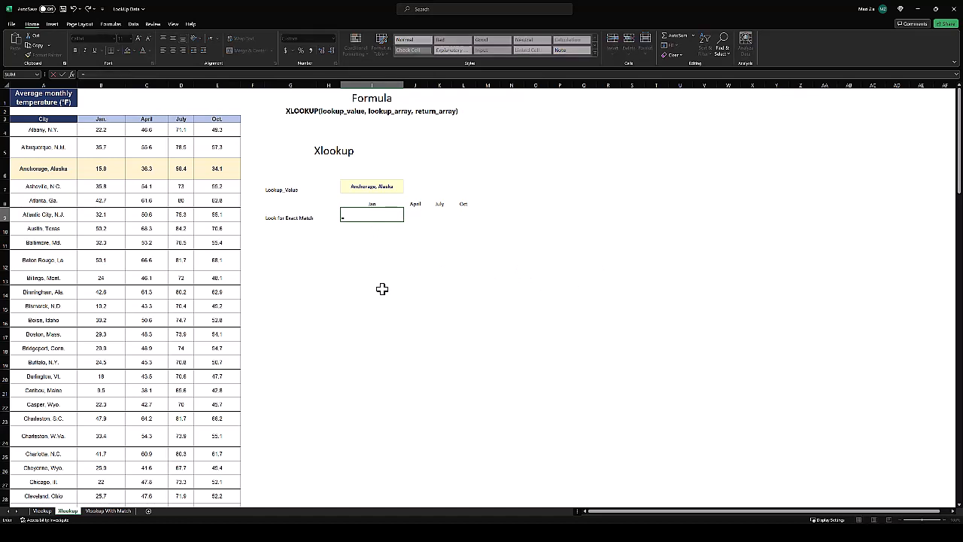
text(xlookup)
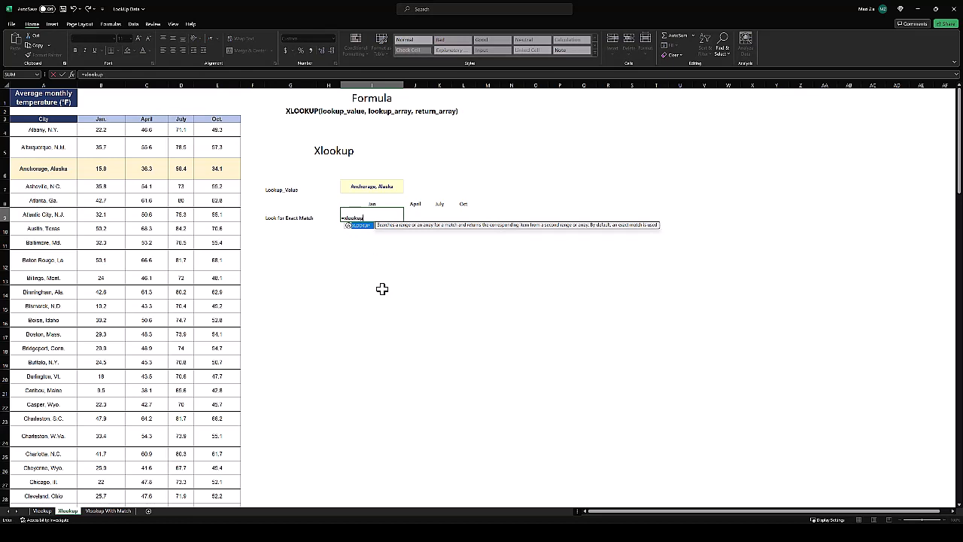
text(()
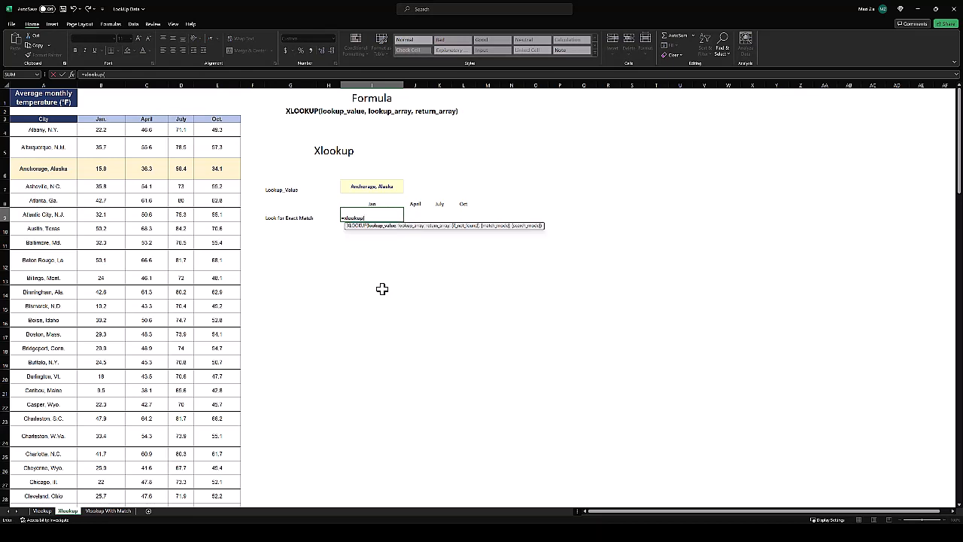
click(365, 189)
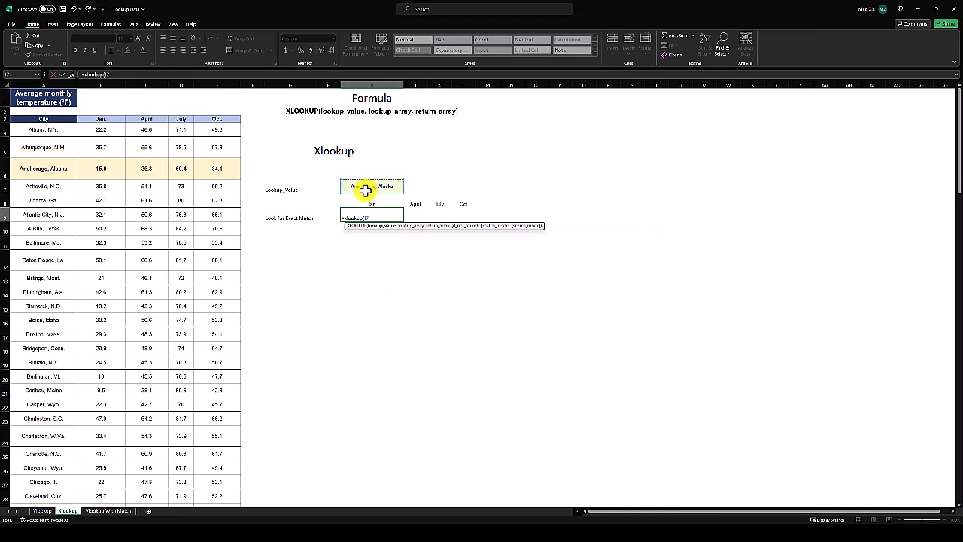
text(,)
click(36, 82)
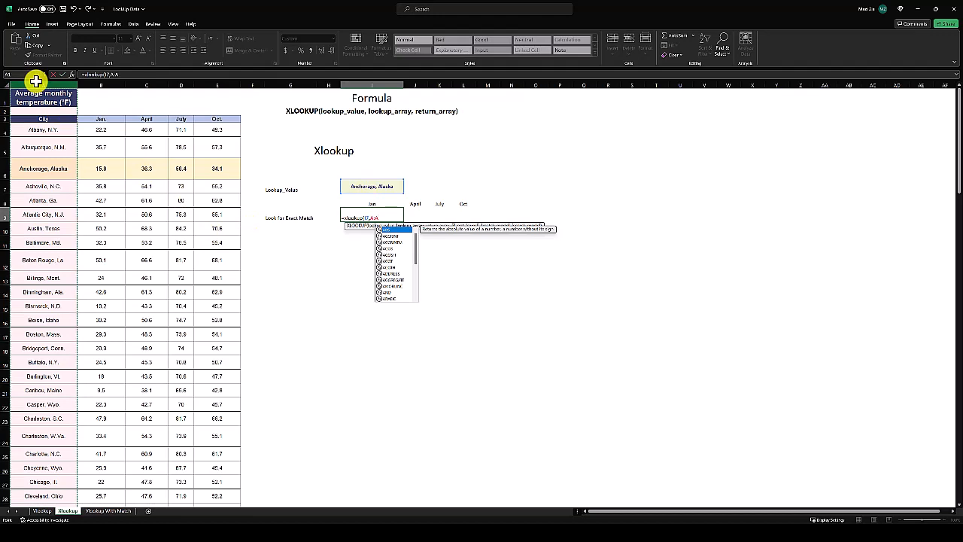
text(,A:A,)
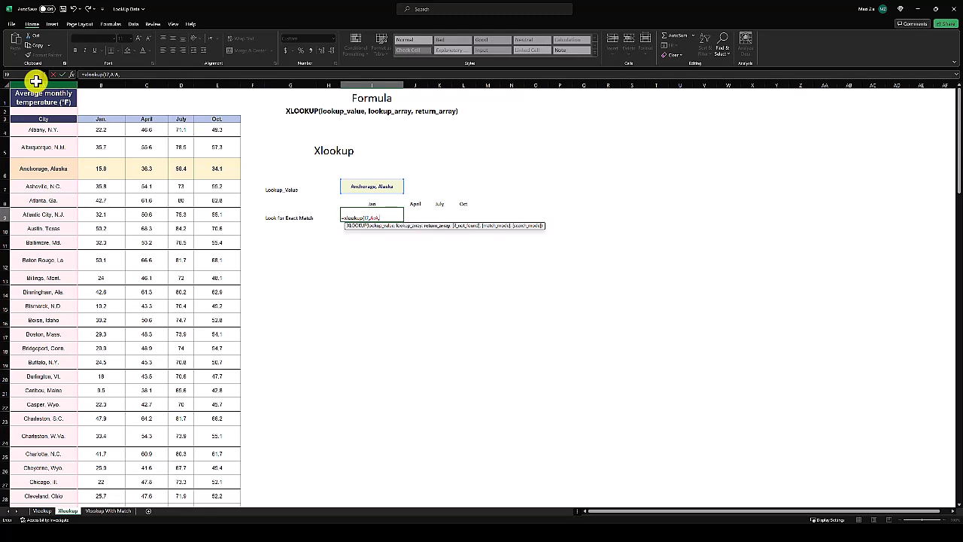
Step: Complete the XLOOKUP in I9 with columns B:E as return array to return all four months
click(108, 82)
drag(108, 82, 229, 91)
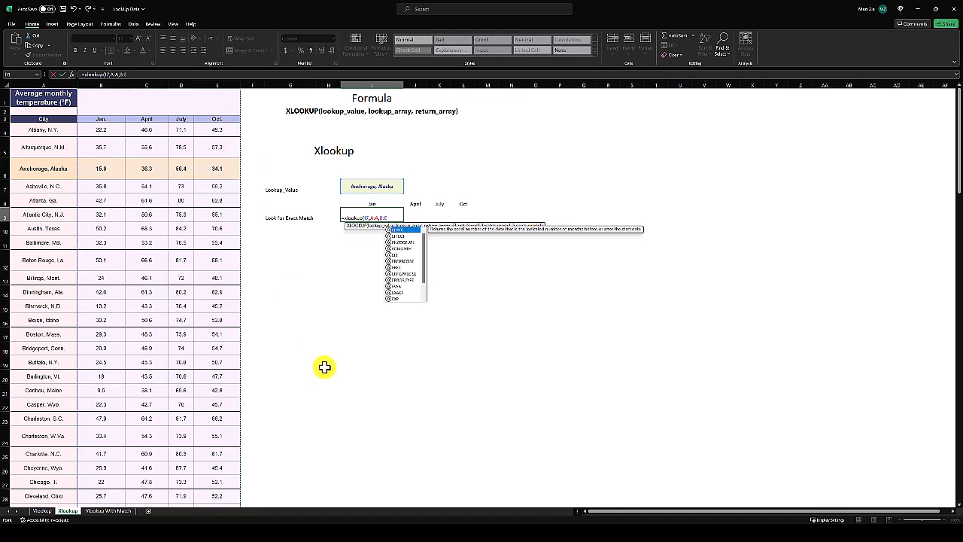
text())
key(Return)
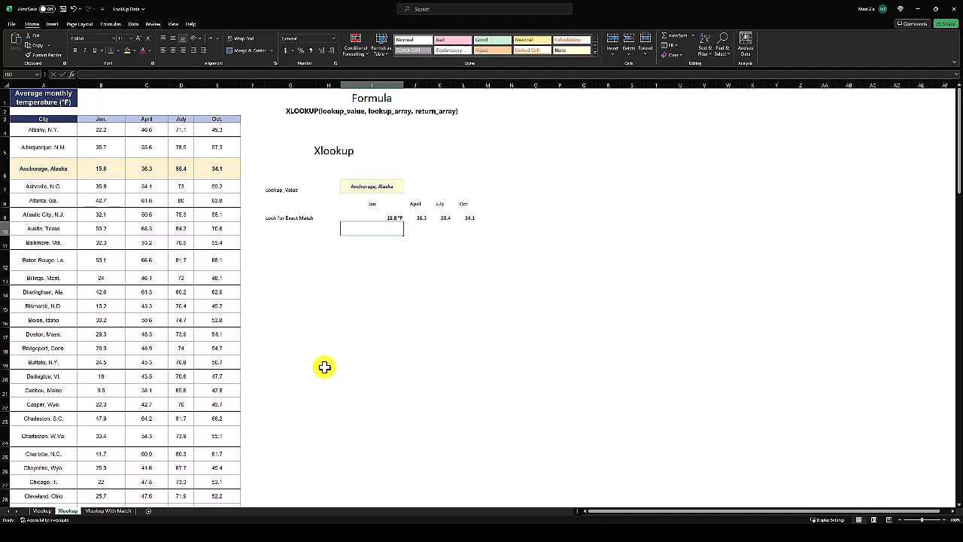